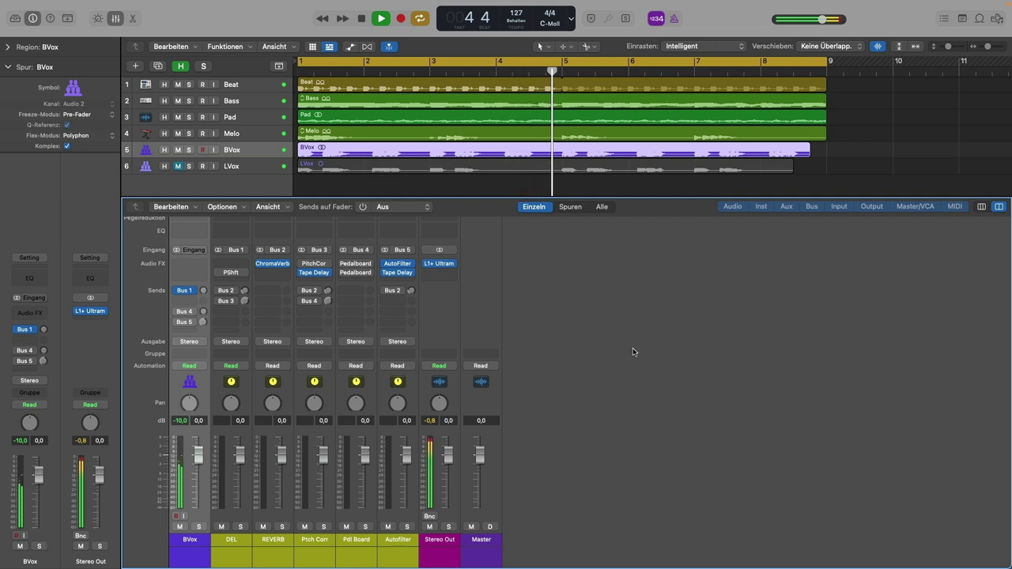
Step: Stop playback and insert the Tape Delay effect in the empty audio effect slot of the DEL channel
key("space")
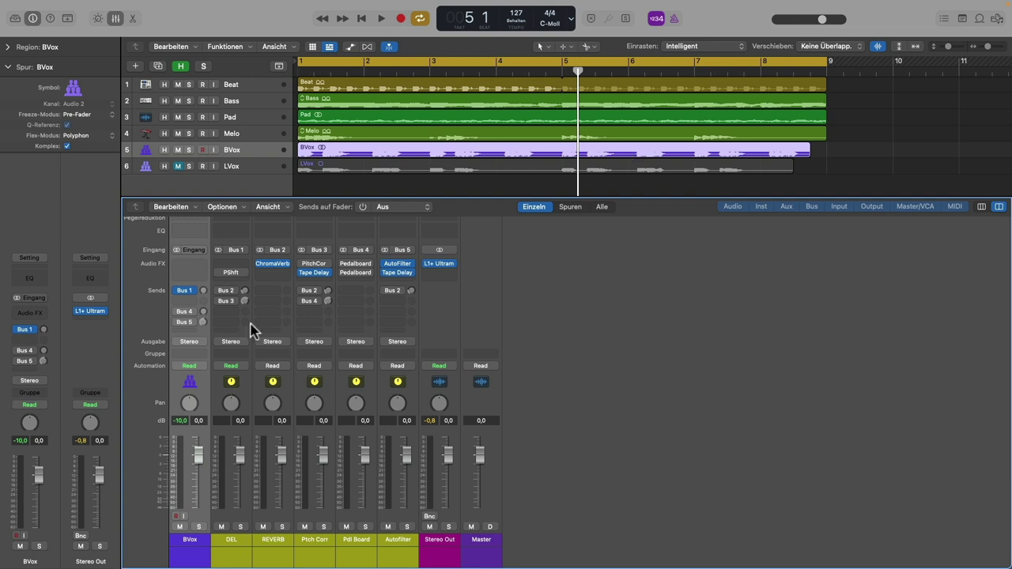
left_click(242, 266)
mouse_move(261, 324)
left_click(319, 325)
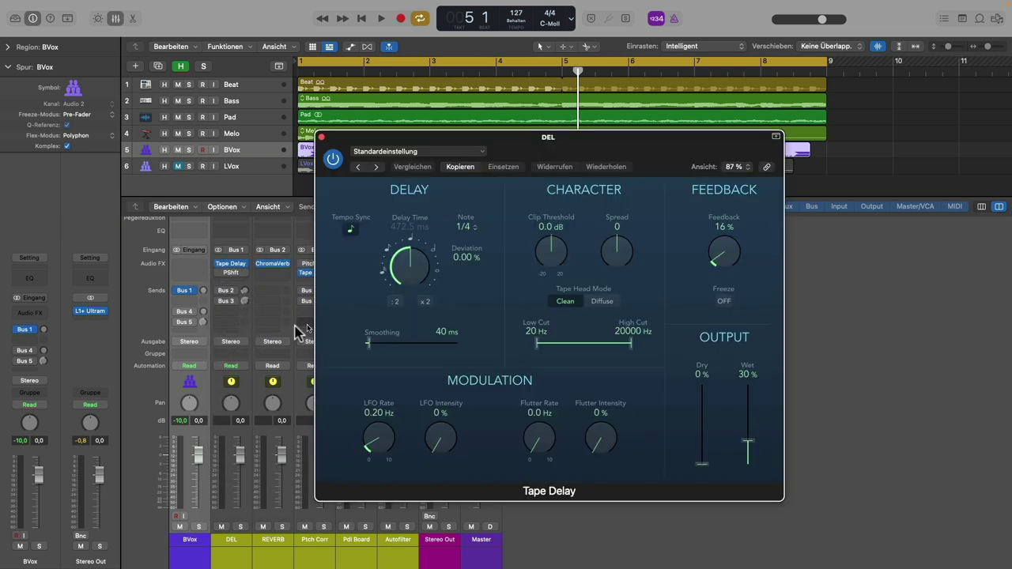
Step: Play the loop with BVox soloed and raise its Bus 1 send to about -6.7 dB
mouse_move(233, 269)
left_click_drag(203, 295, 204, 310)
left_click_drag(204, 291, 204, 261)
key("space")
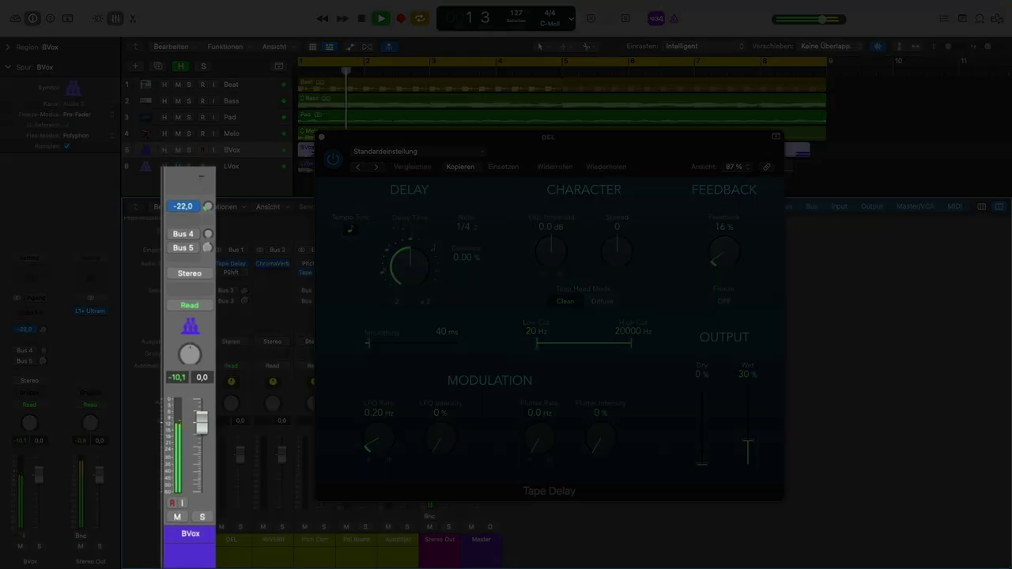
left_click(189, 150)
mouse_move(204, 208)
left_mouse_down()
mouse_move(204, 190)
mouse_move(212, 204)
left_mouse_up()
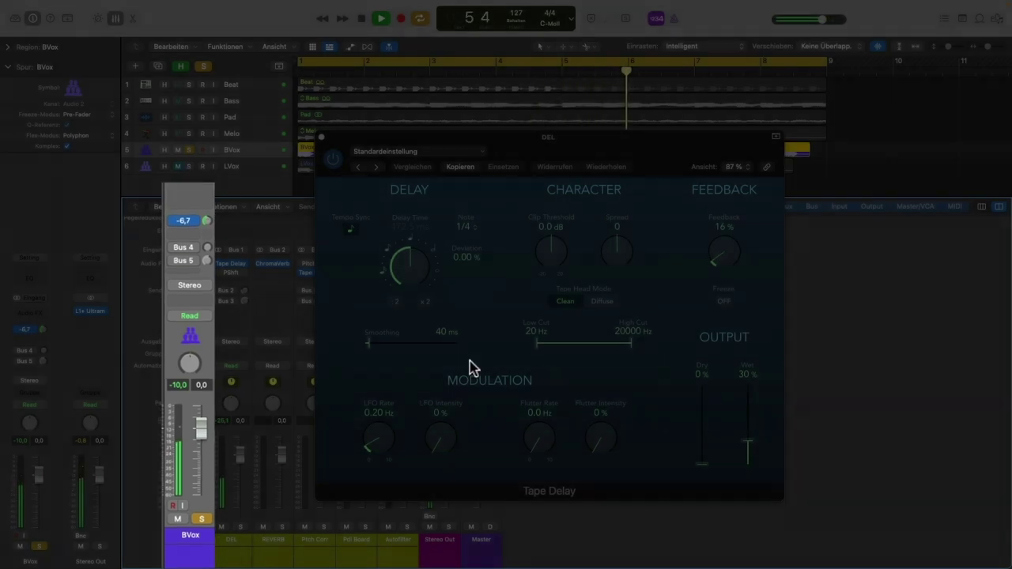
Step: Set the Tape Delay's wet output to 100 % and readjust BVox's Bus 1 send, stopping playback and closing the plug-in
left_click_drag(748, 441, 727, 350)
left_click_drag(204, 291, 200, 298)
key("space")
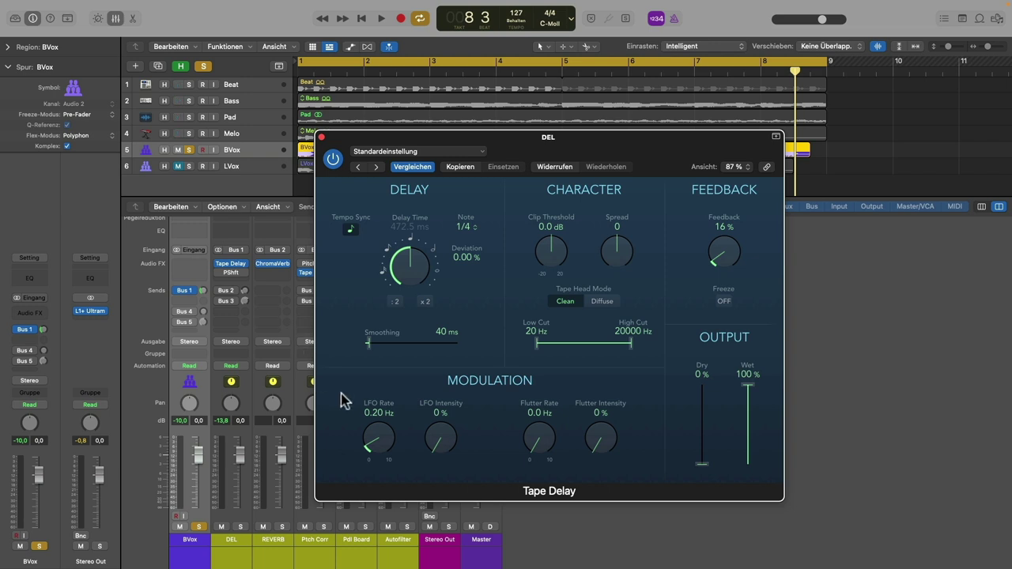
left_click(221, 544)
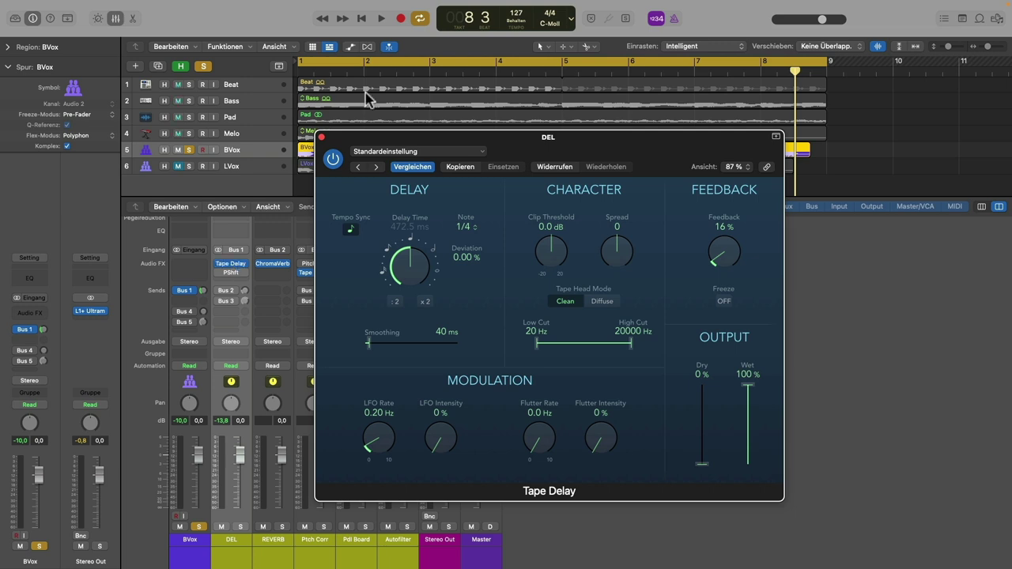
left_click(321, 138)
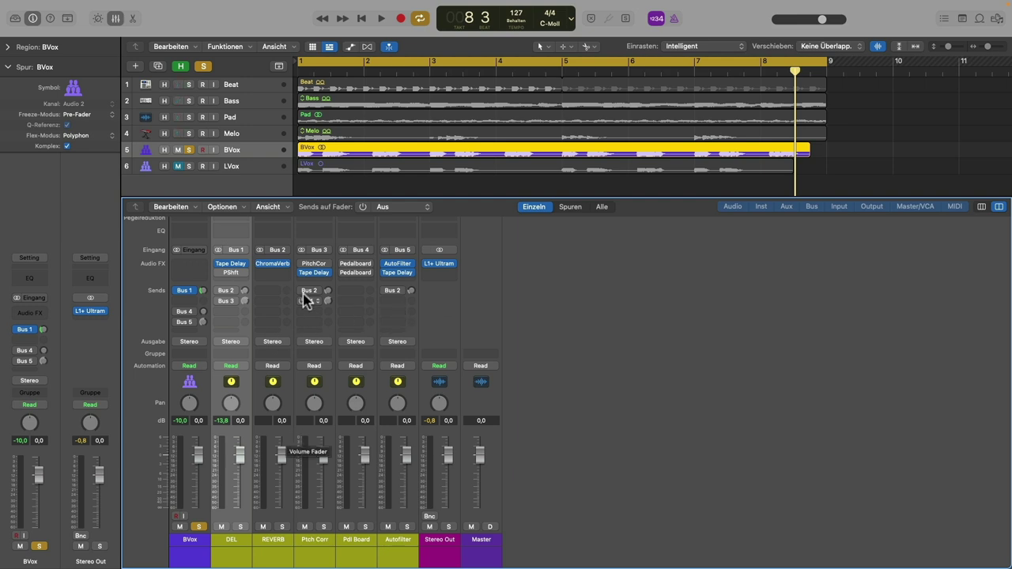
Step: Load the Long Vocals preset from the Halls category in the REVERB channel's ChromaVerb
left_click(273, 265)
left_click_drag(613, 160, 670, 145)
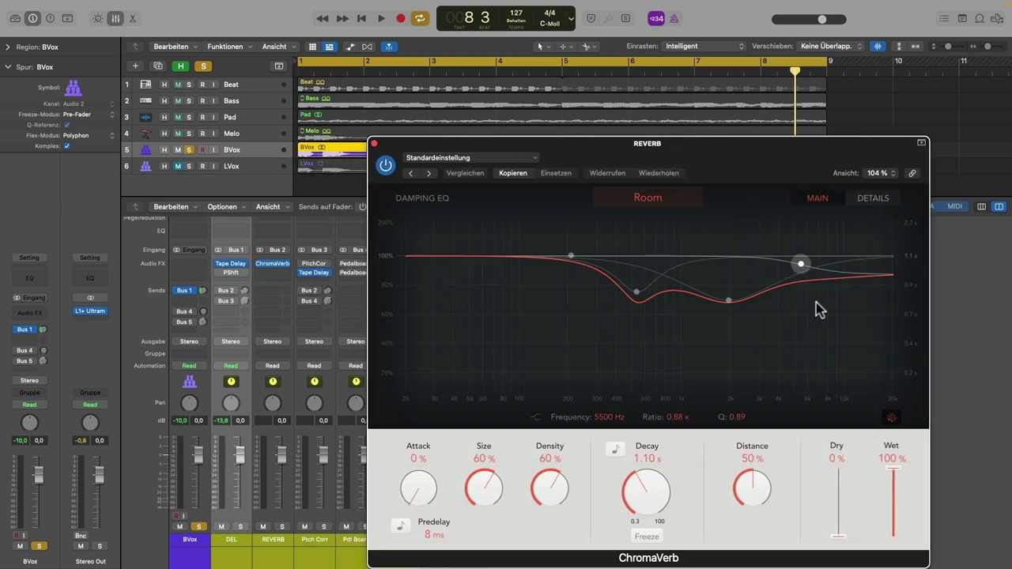
left_click(510, 161)
mouse_move(467, 435)
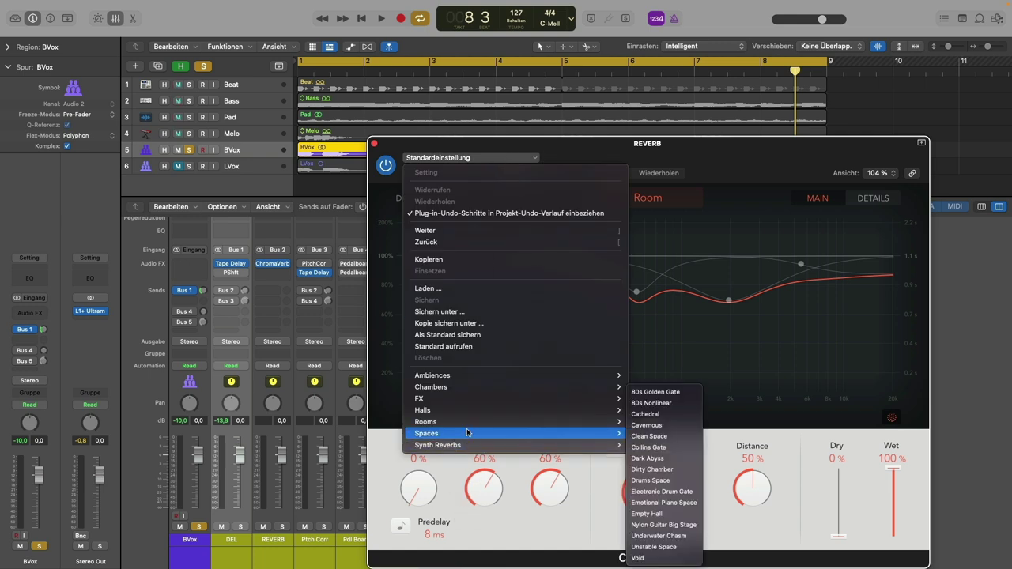
mouse_move(468, 411)
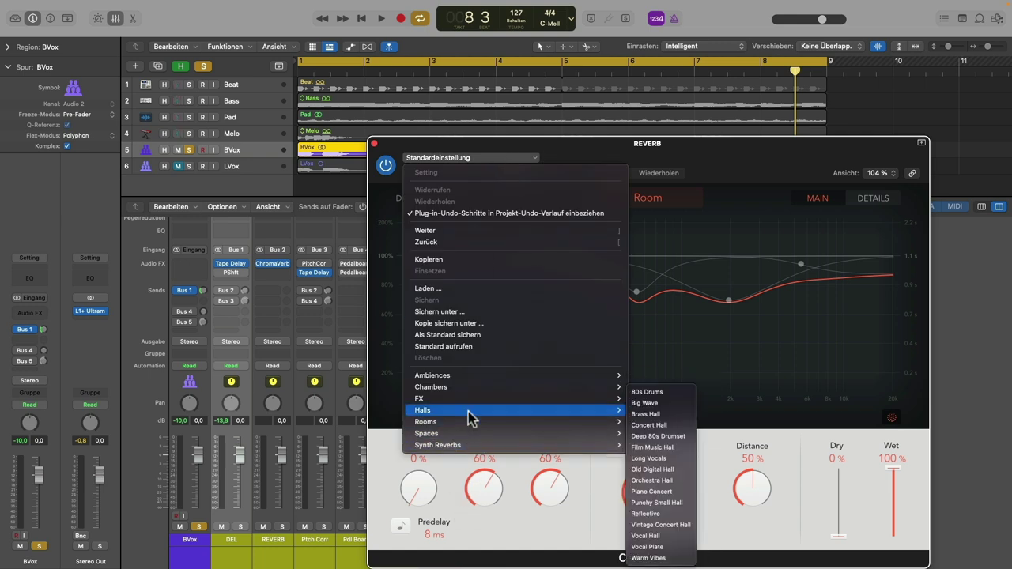
left_click(679, 460)
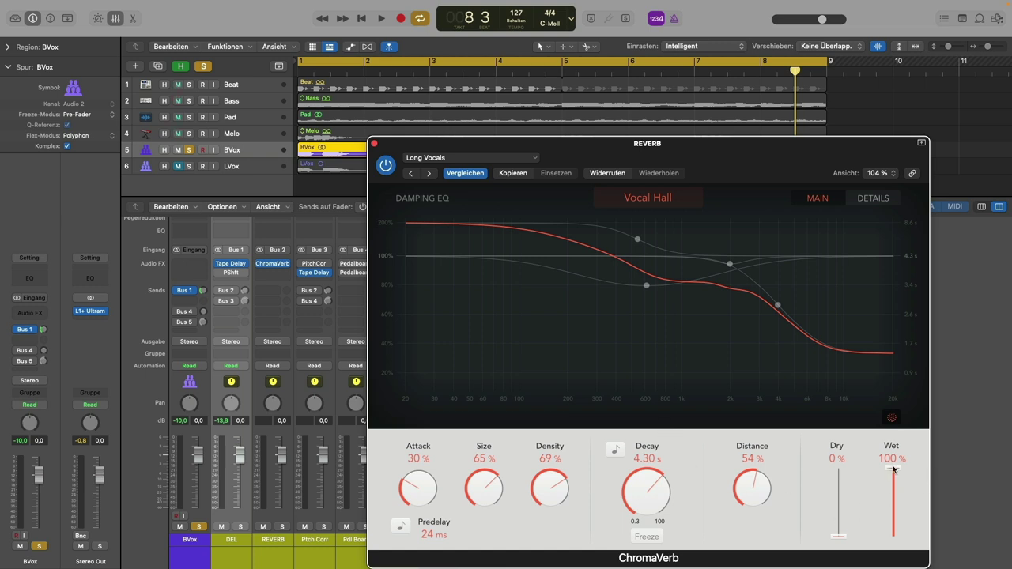
left_click(374, 143)
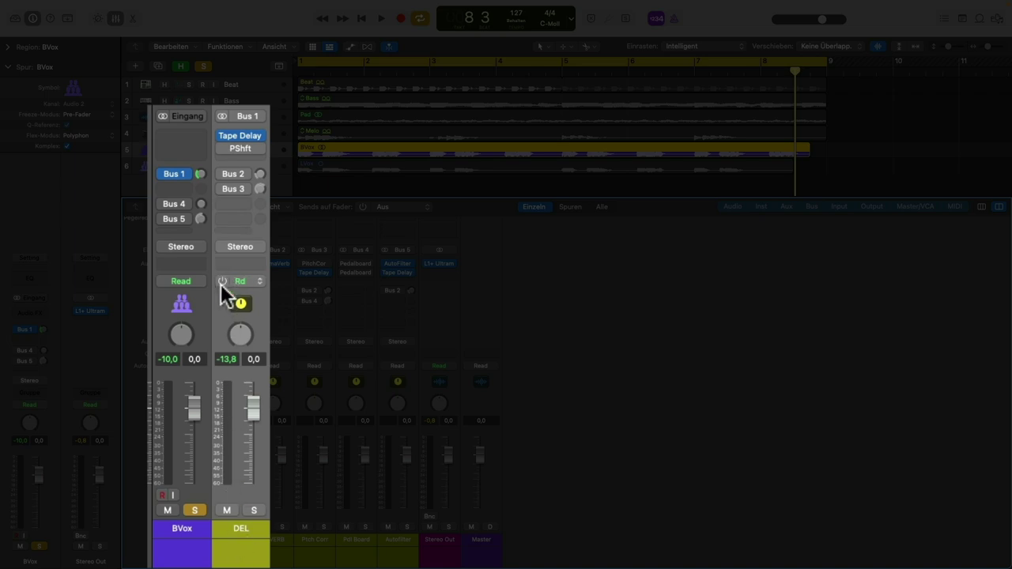
Step: Activate the DEL channel's Bus 2 send to REVERB and raise its level while playing the loop
left_click(259, 174)
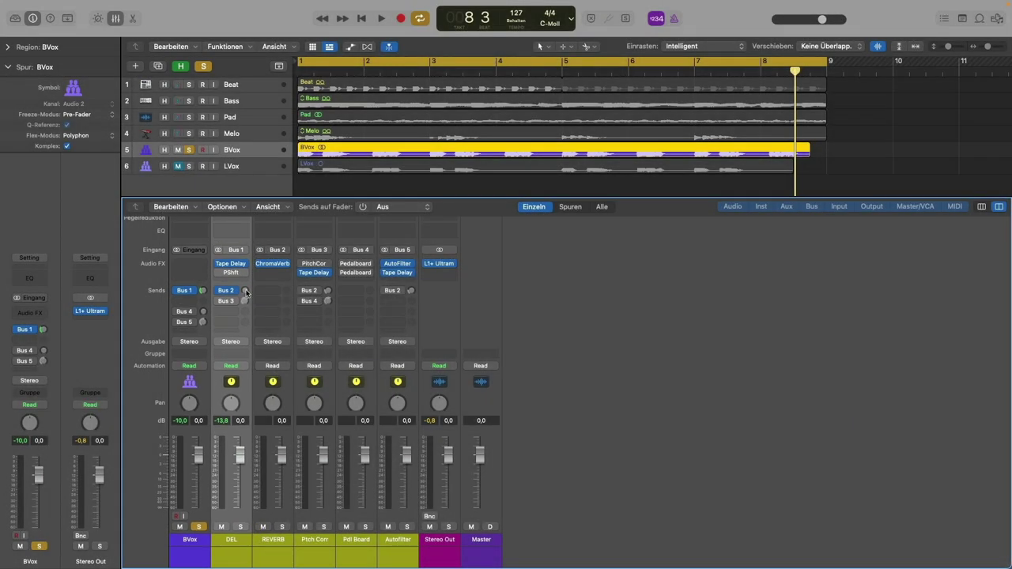
left_click_drag(228, 290, 237, 291)
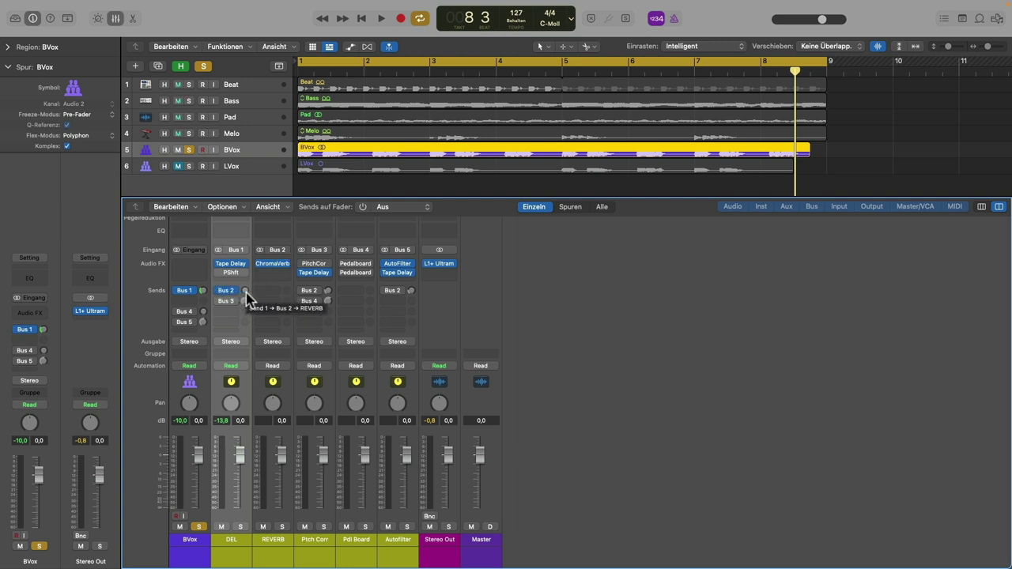
key("space")
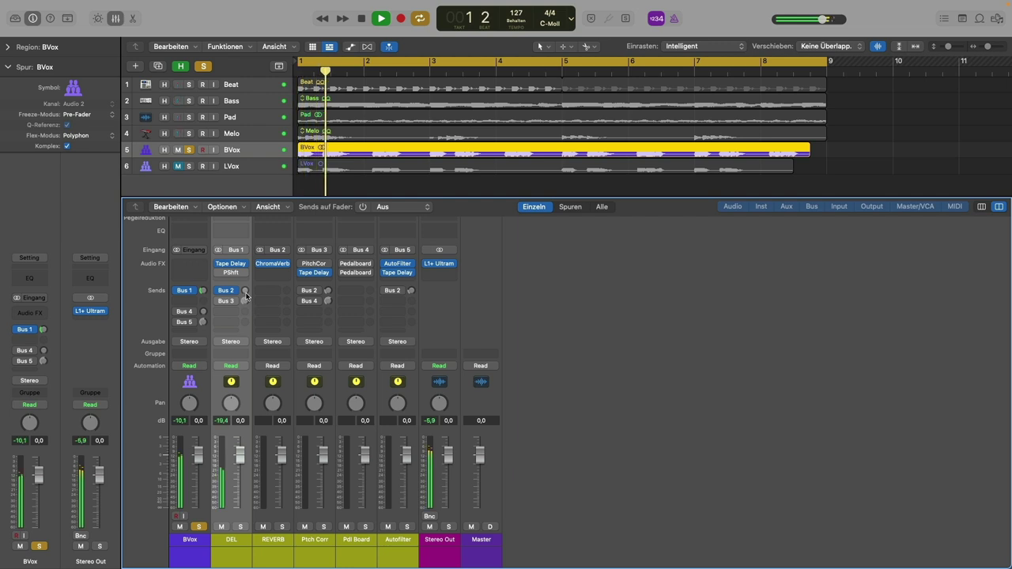
left_click_drag(203, 290, 248, 328)
key("space")
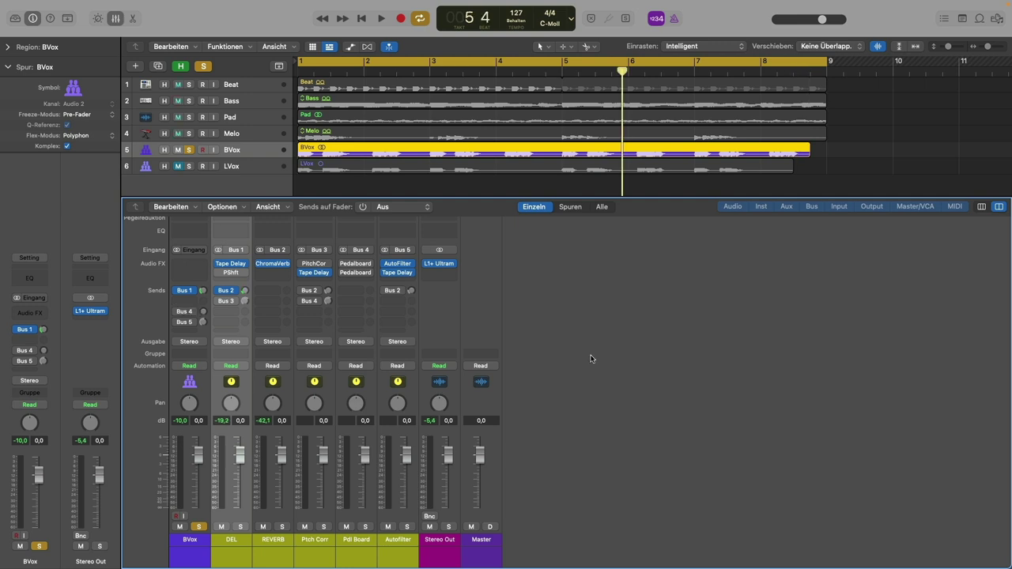
Step: Open the DEL channel's Pitch Shifter and set its mix to 100 % and semi tones to -12
left_click(231, 273)
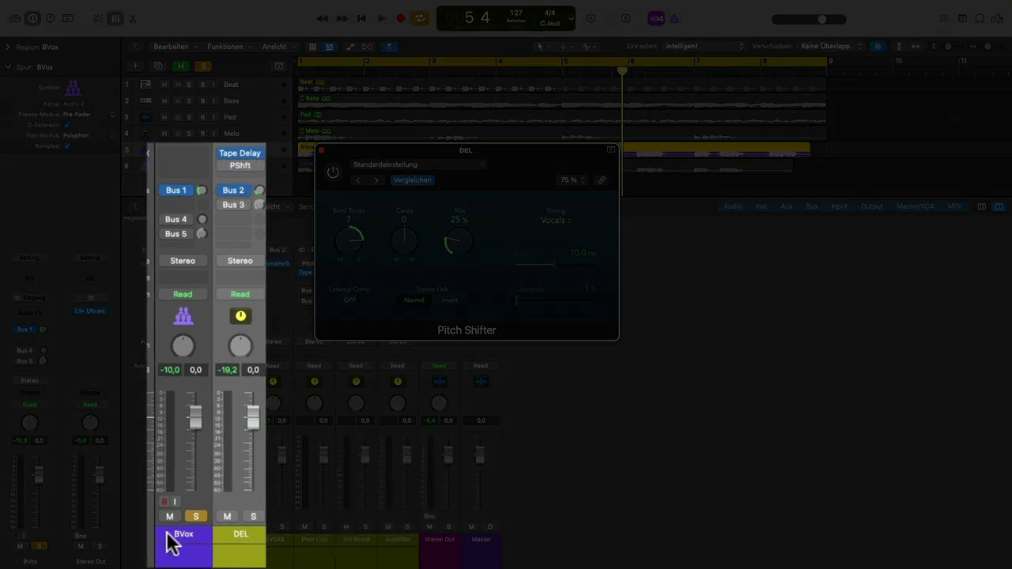
mouse_move(245, 157)
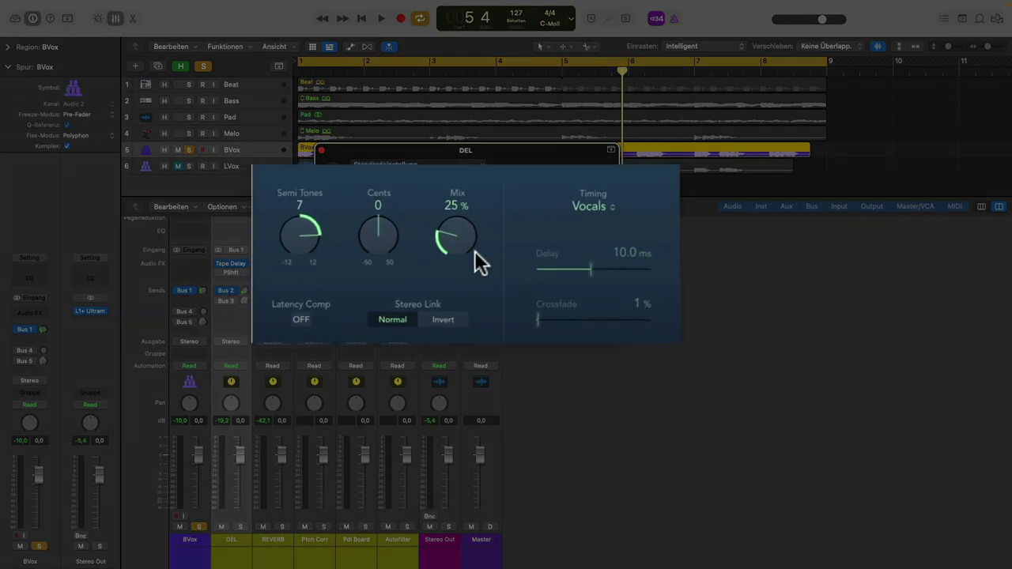
left_click_drag(461, 246, 451, 243)
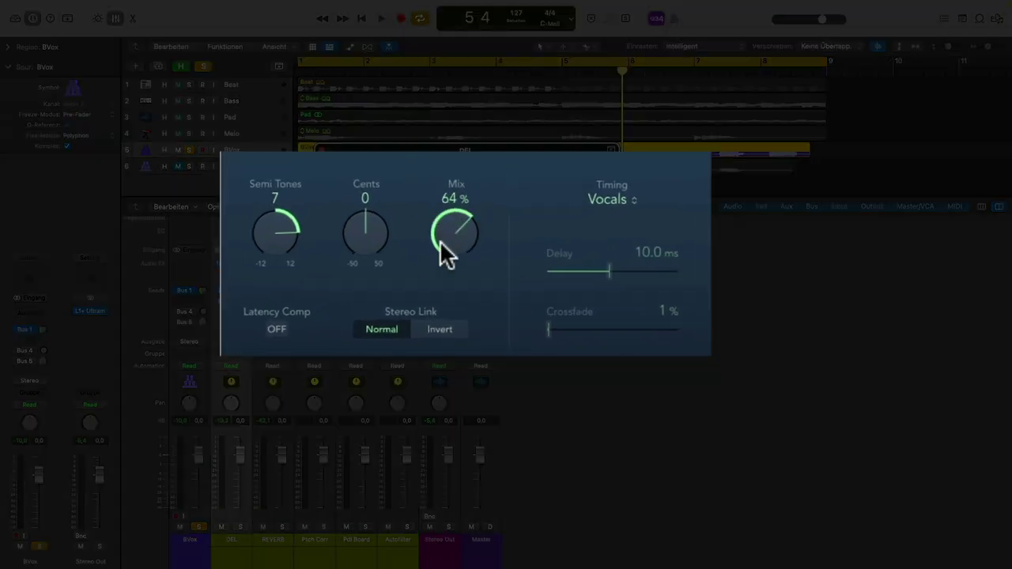
left_click_drag(340, 442, 340, 442)
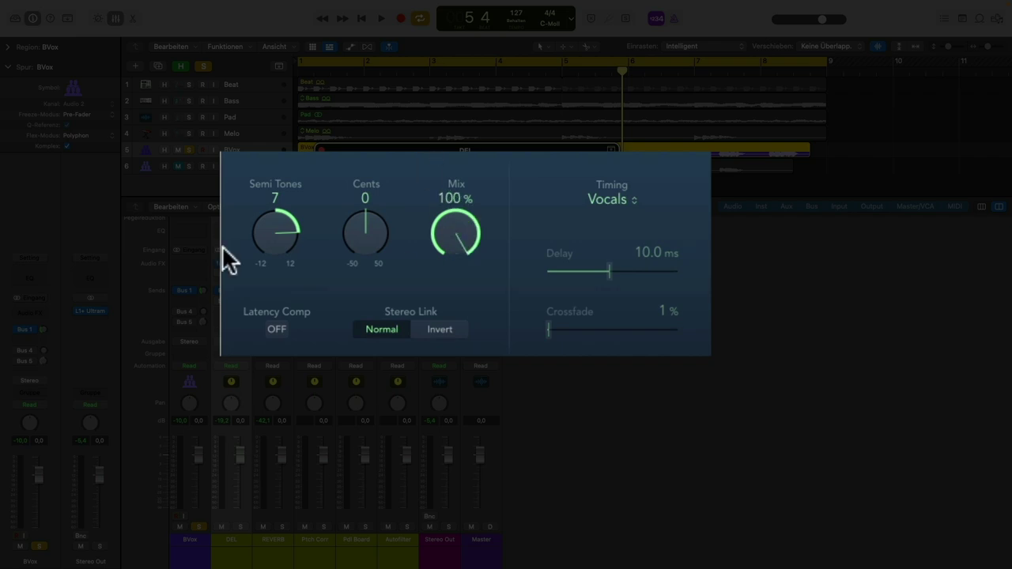
left_click_drag(271, 238, 275, 364)
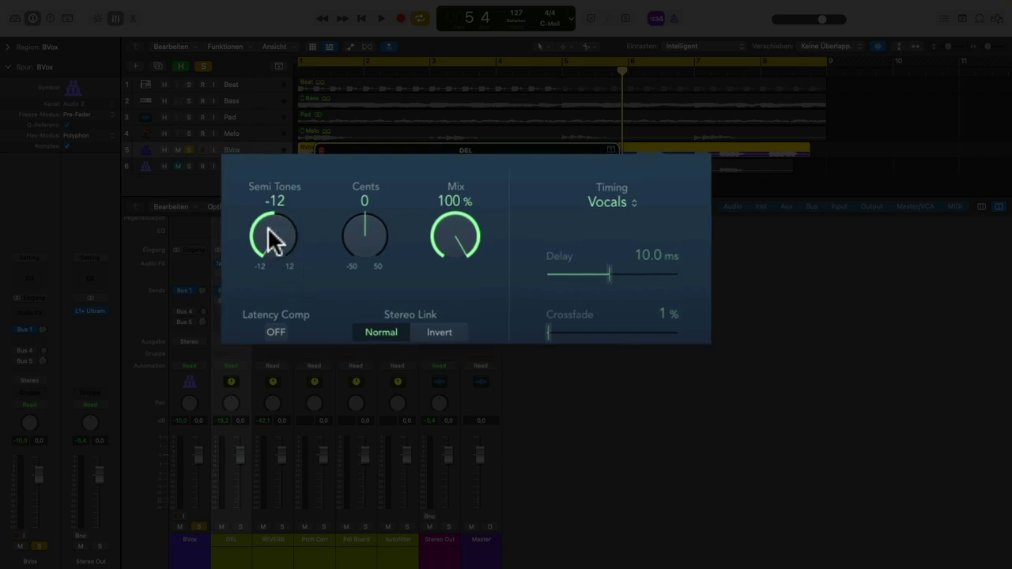
Step: Play the loop with the Pitch Shifter switched on and take BVox out of solo to hear the full mix
key("space")
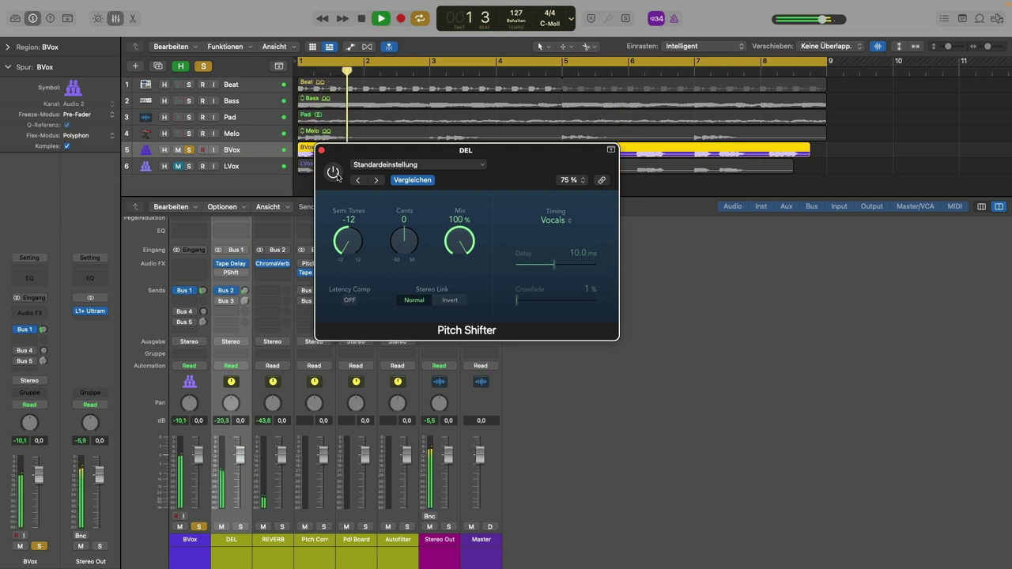
left_click(334, 173)
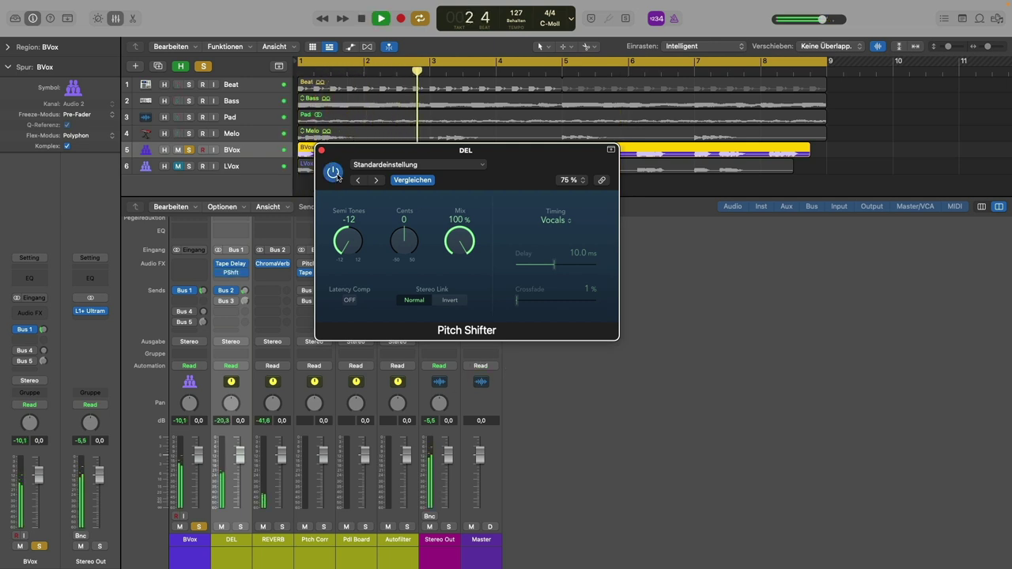
scroll(206, 558, "up", 2)
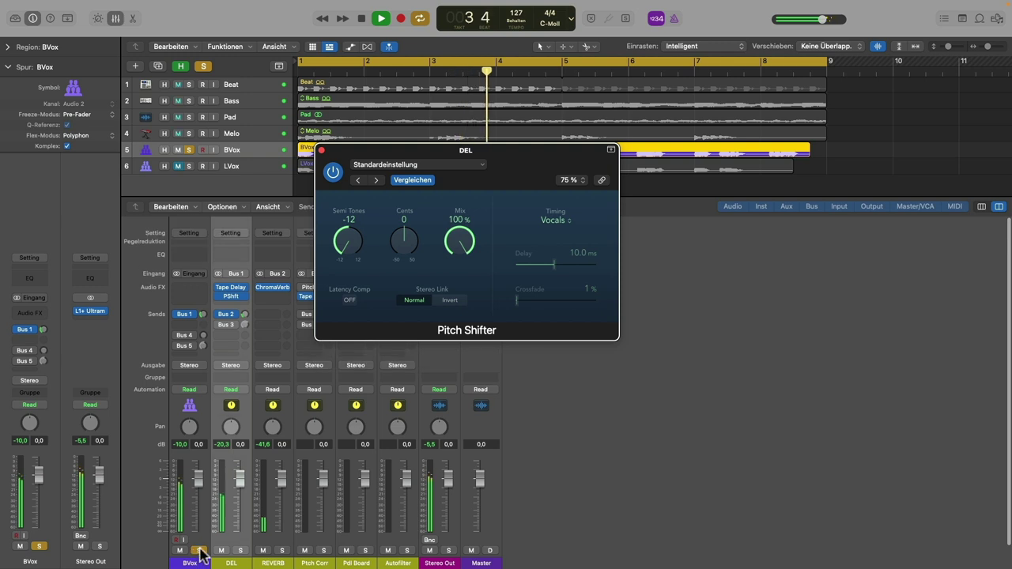
scroll(202, 553, "down", 2)
left_click(198, 526)
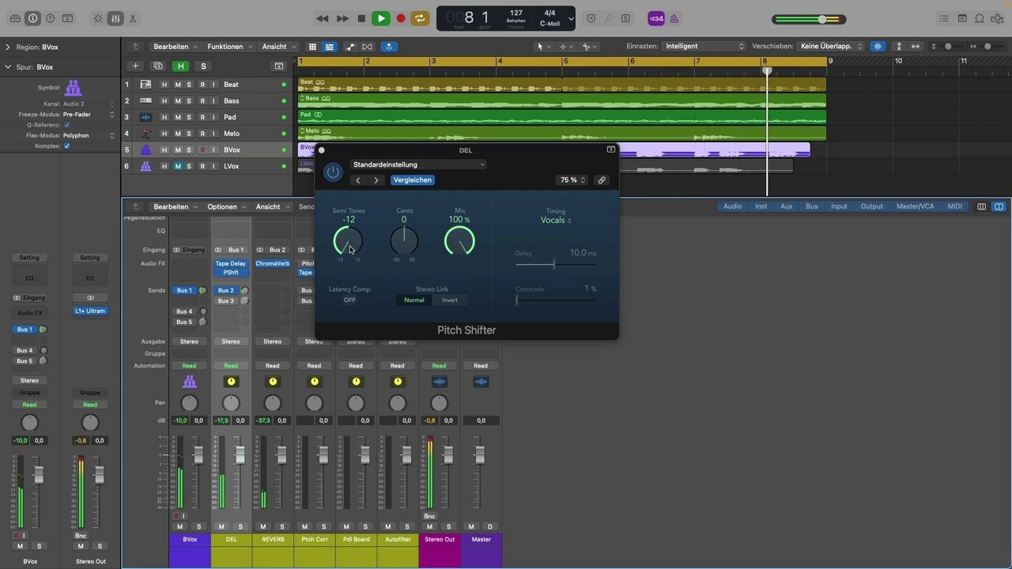
key("space")
Step: Set the Pitch Shifter's semi tones to 12 and audition BVox in solo
left_click_drag(351, 250, 271, 93)
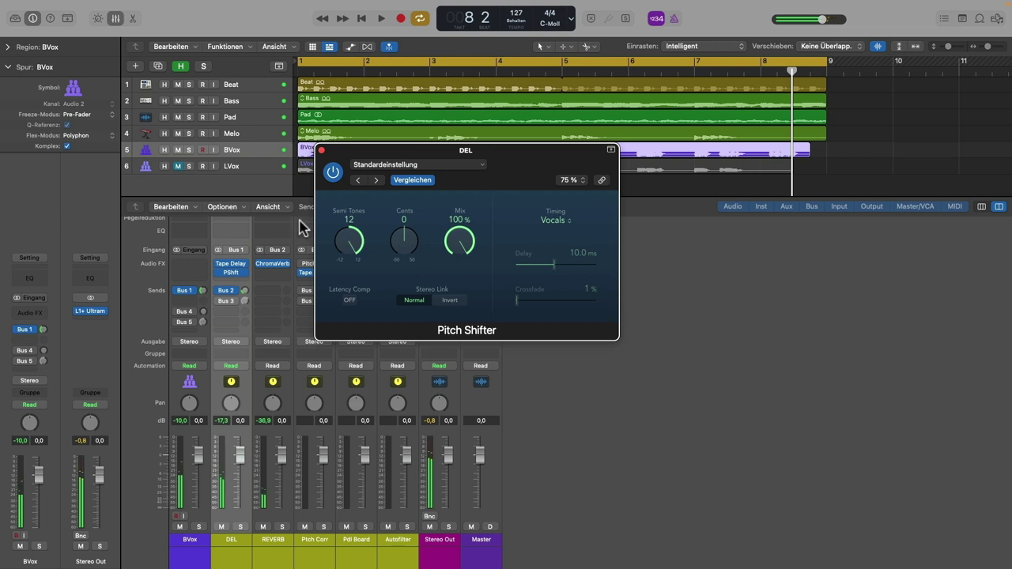
left_click(200, 527)
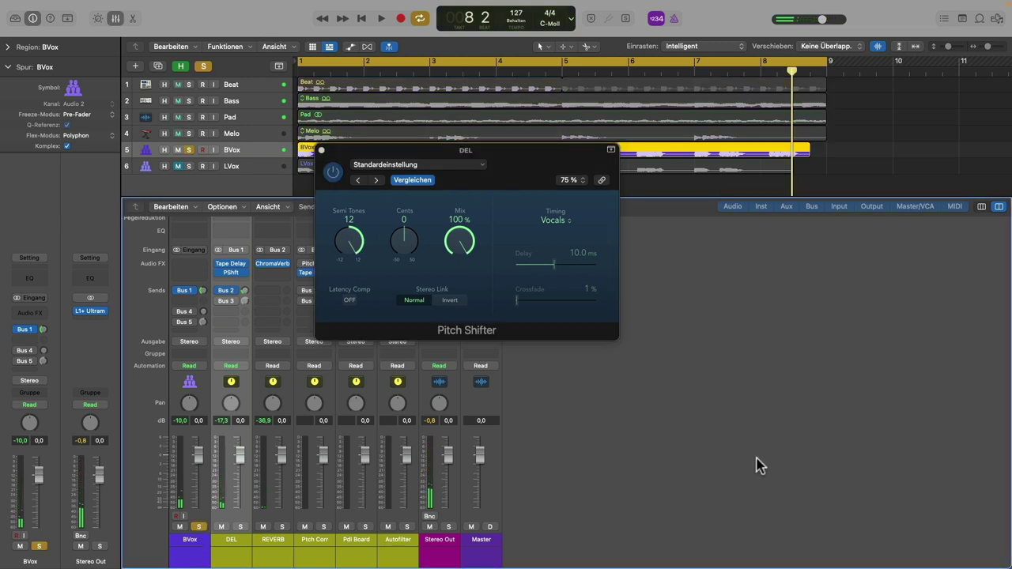
key("space")
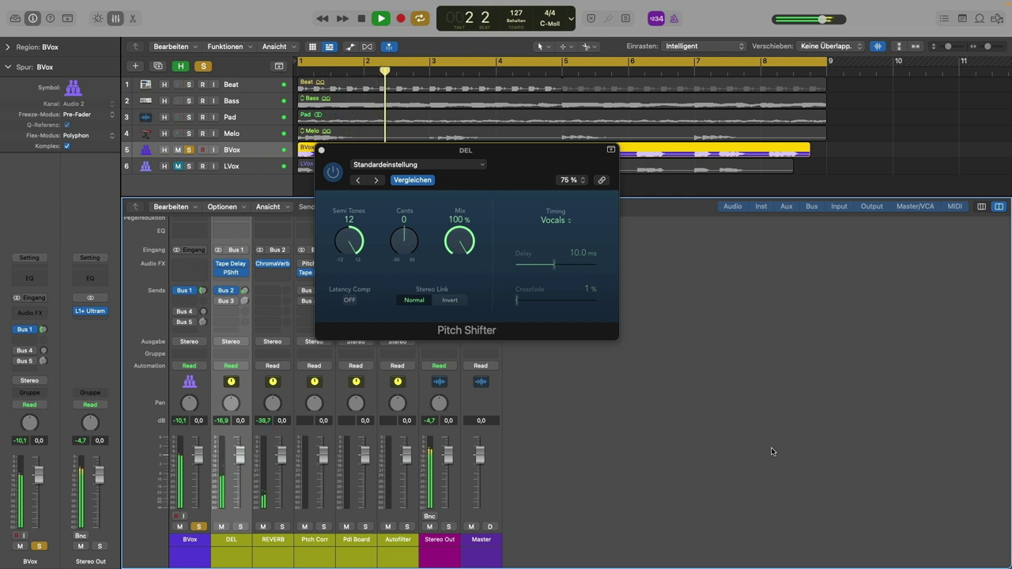
key("space")
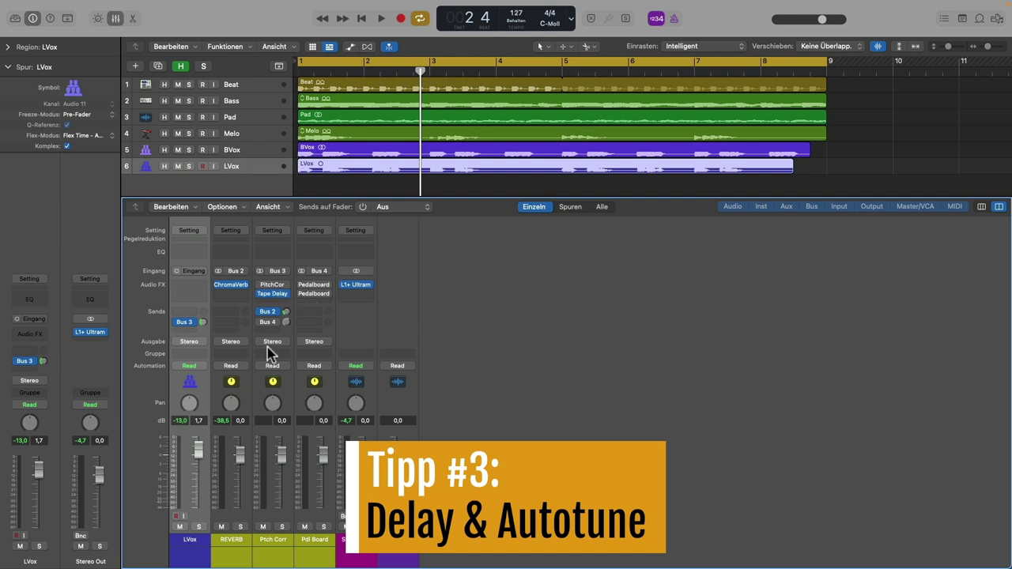
Step: Open Pitch Correction on the Ptch Corr channel and set its root to C and scale to minor pentatonic
left_click(272, 285)
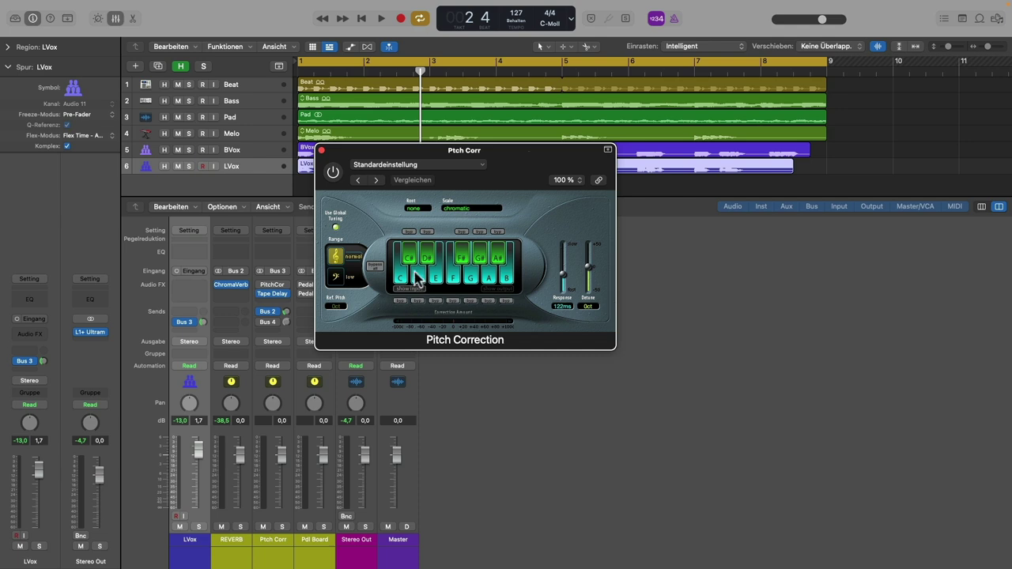
left_click(471, 208)
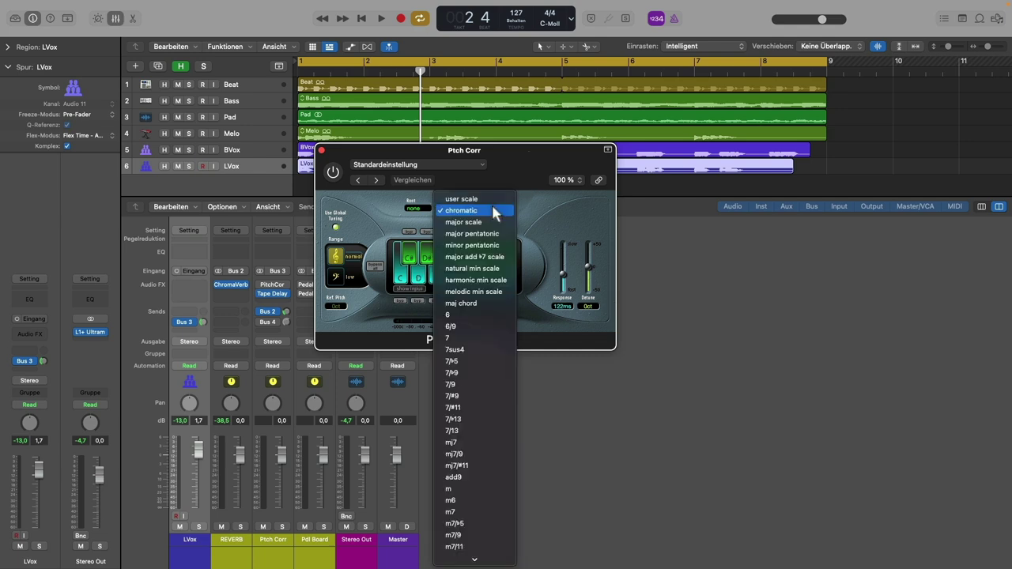
left_click(468, 245)
Step: Solo the LVox track and play the loop with Pitch Correction switched on
left_click(199, 527)
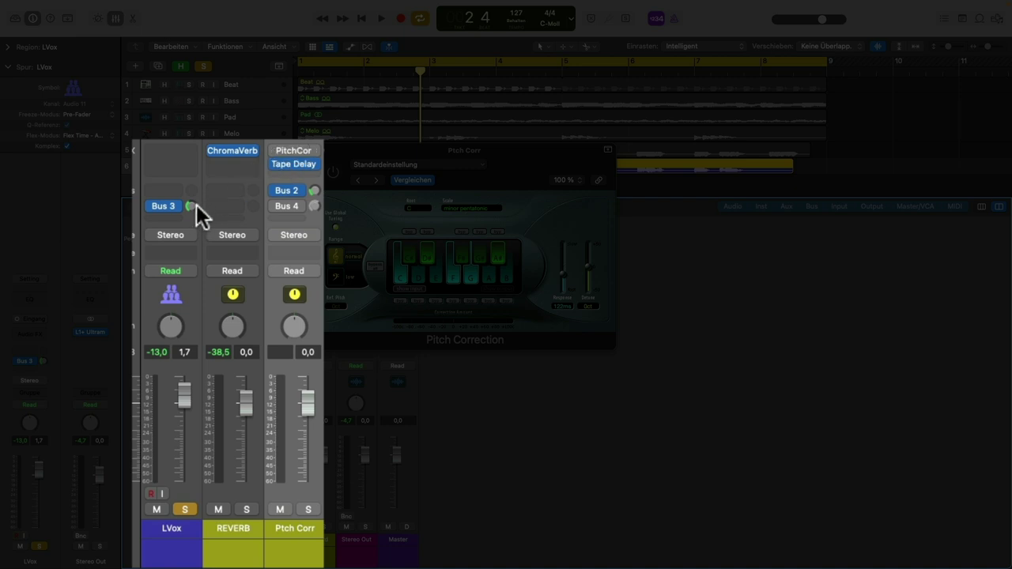
mouse_move(301, 169)
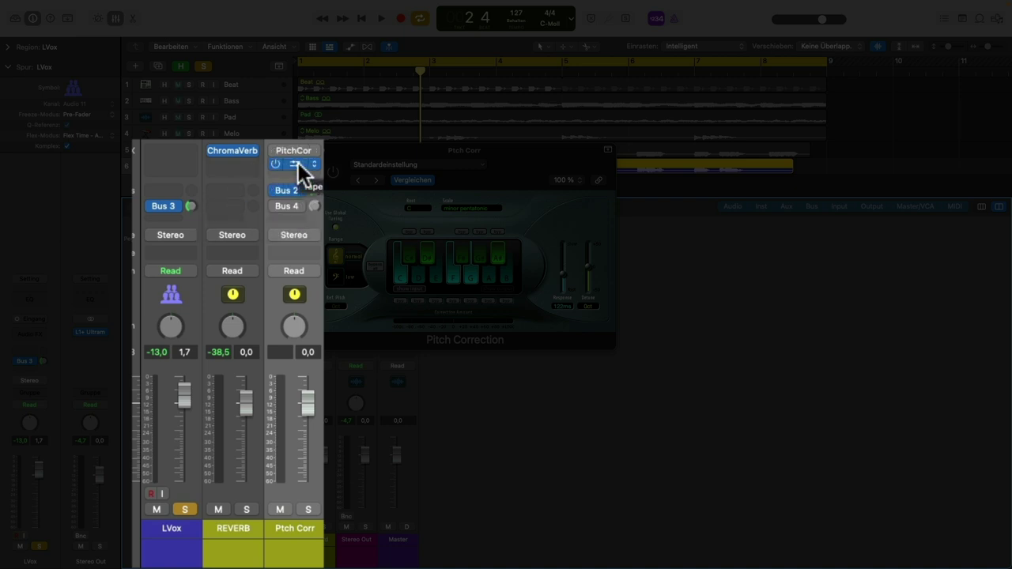
mouse_move(173, 204)
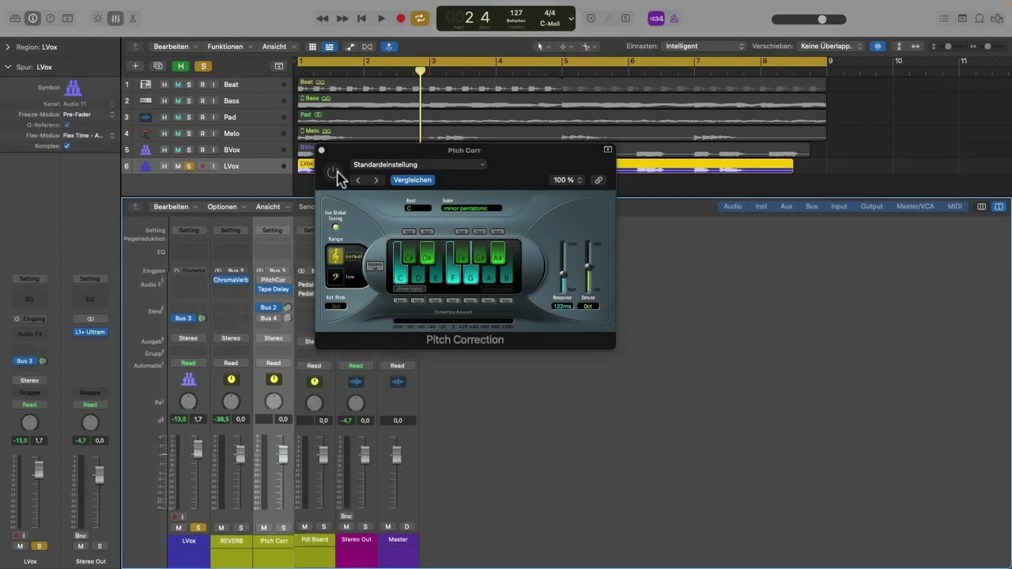
left_click(333, 173)
key("space")
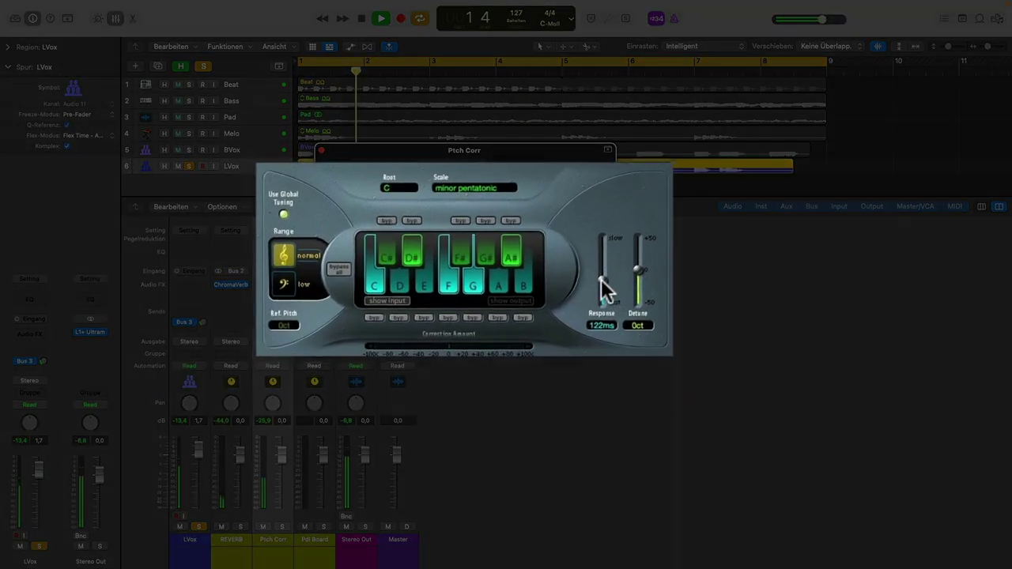
Step: Lower Pitch Correction's response to 0.00 ms during playback, stop the loop and return to the start
left_click_drag(607, 280, 606, 309)
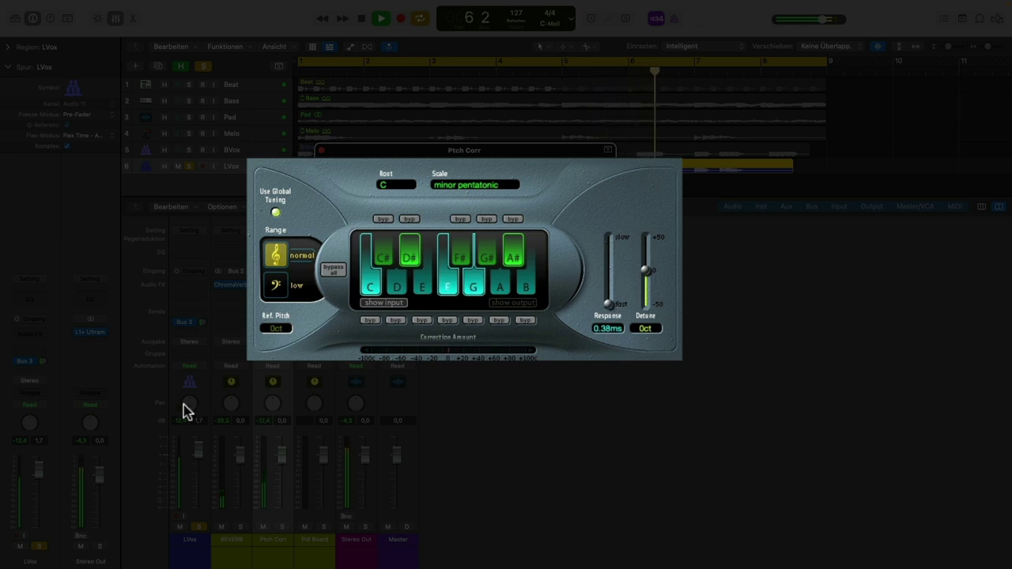
left_click_drag(606, 301, 611, 315)
key("space")
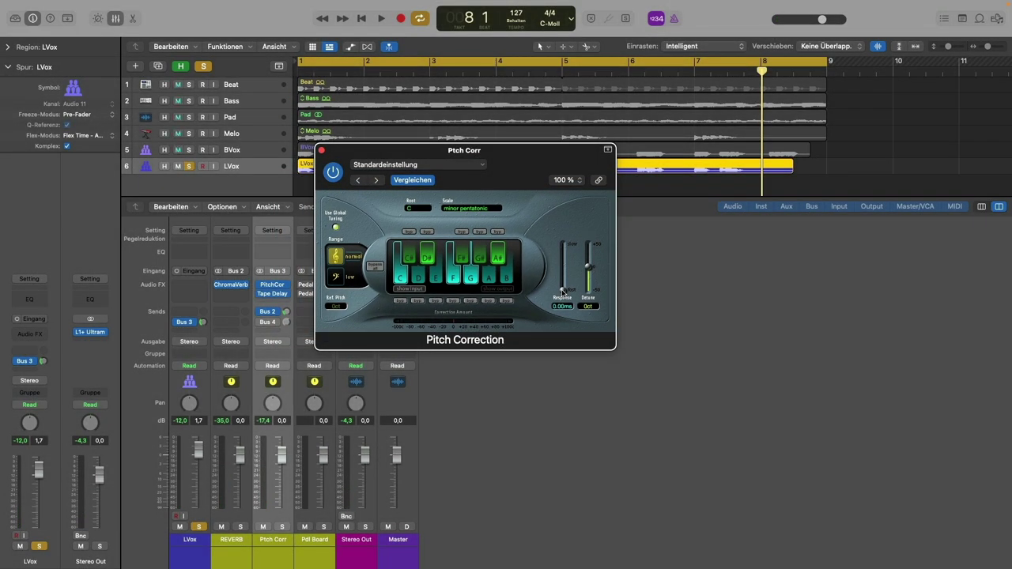
key("Return")
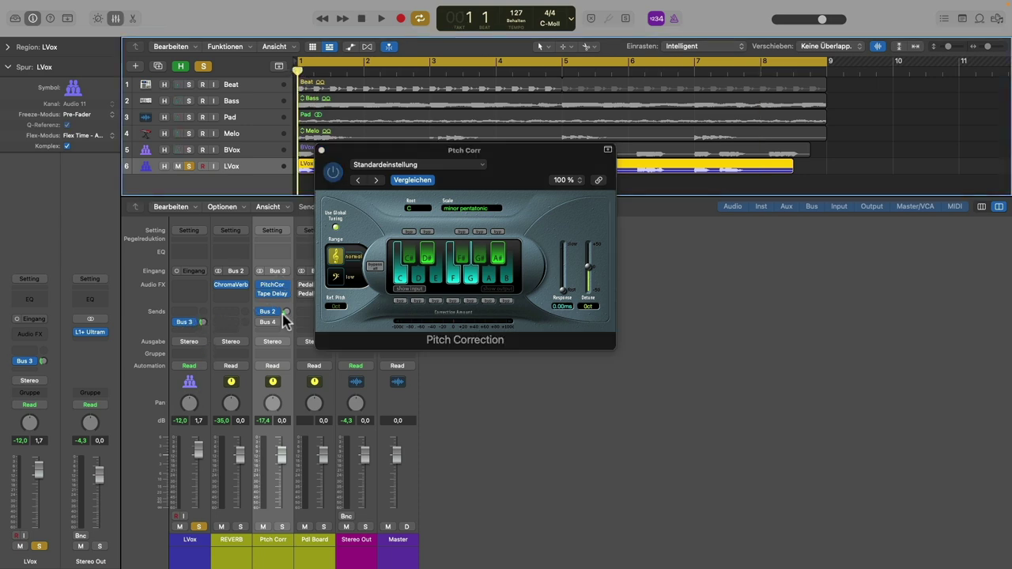
Step: Take LVox out of solo and raise its Bus 3 send while the full mix plays
left_click(188, 166)
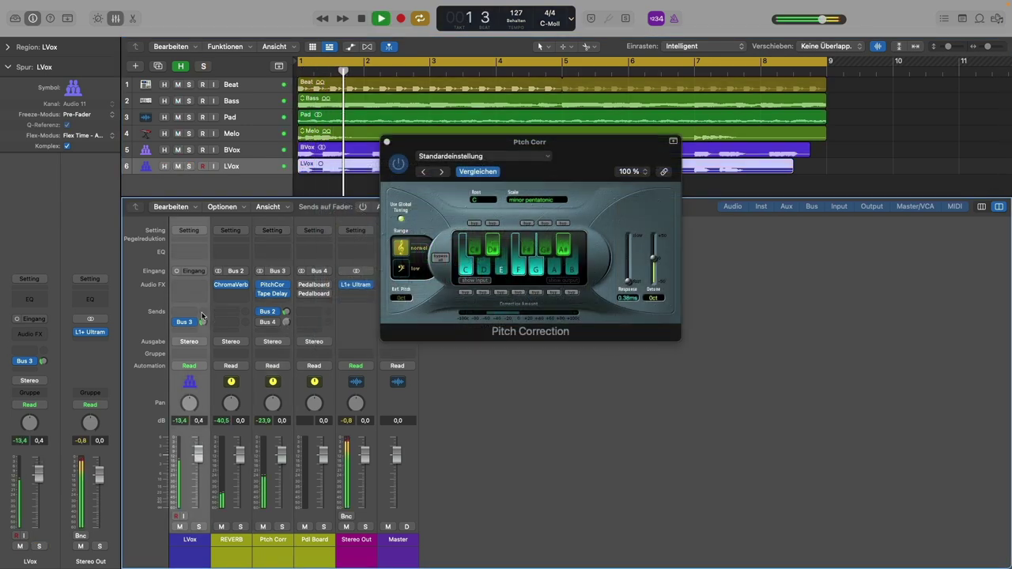
left_click_drag(203, 328, 203, 315)
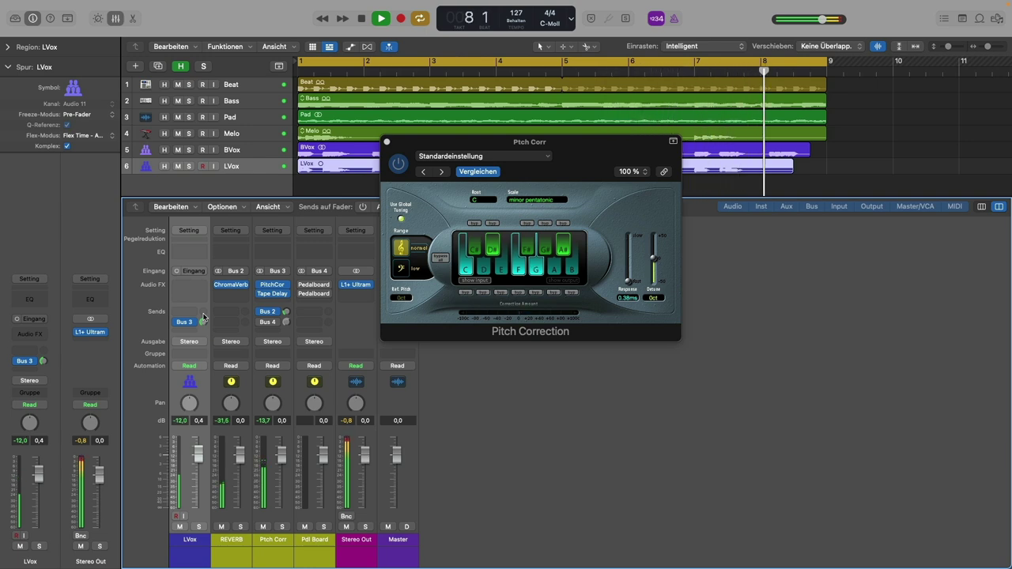
left_click(693, 65)
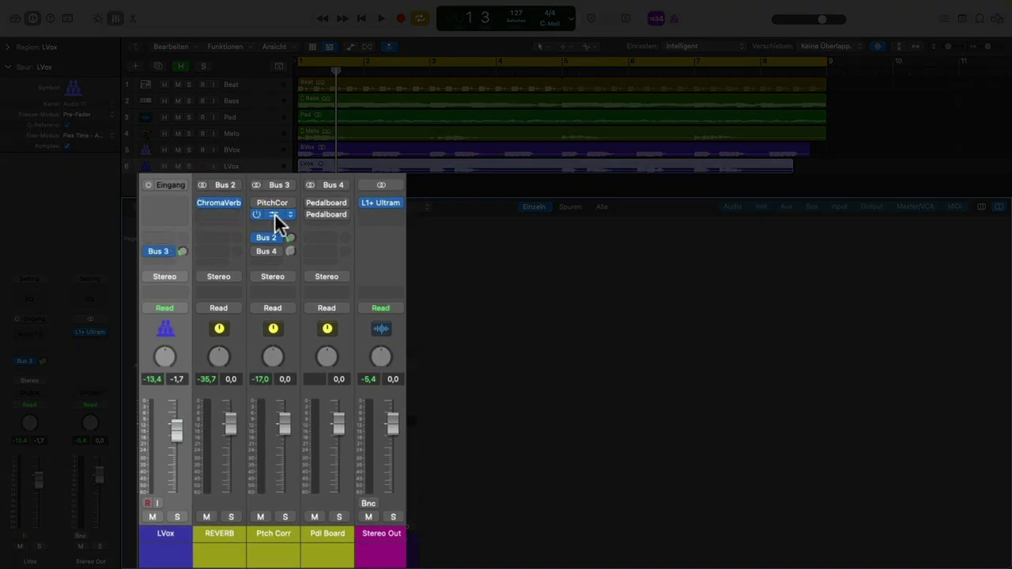
Step: Open the Fascinating Flange Pedalboard on the Pdl Board channel and activate the Ptch Corr channel's Bus 4 send
left_click(275, 214)
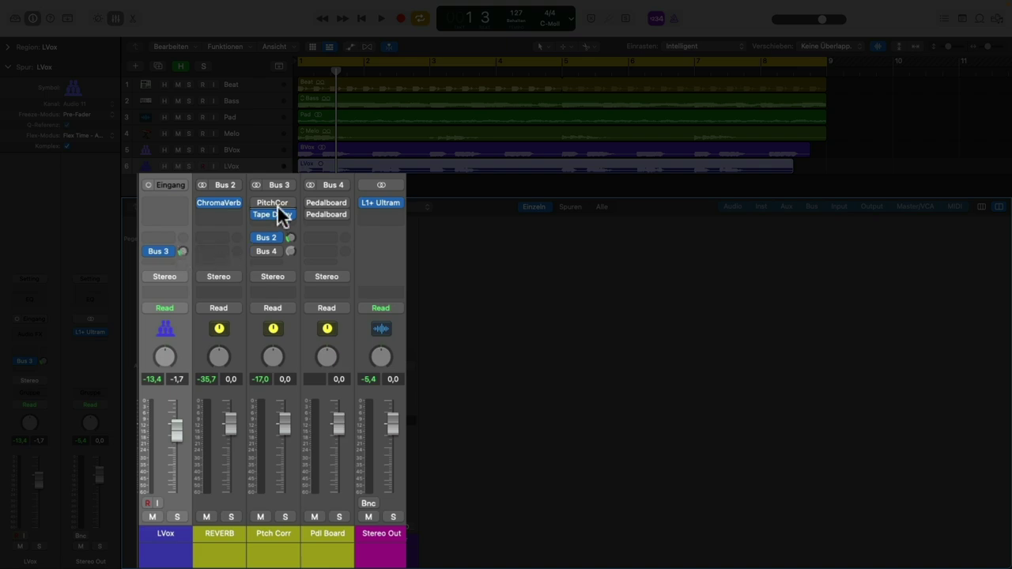
left_click(277, 536)
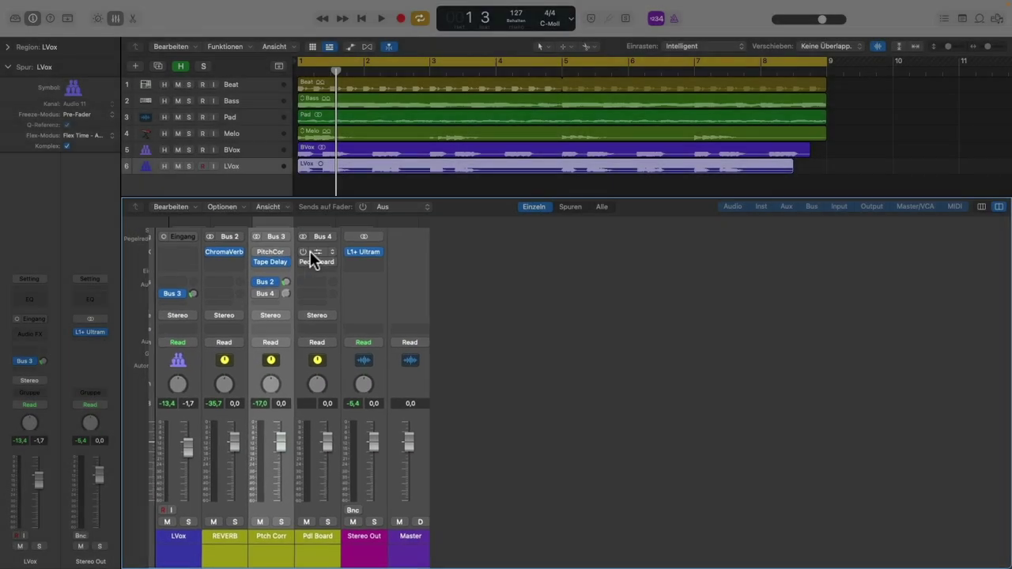
left_click(316, 277)
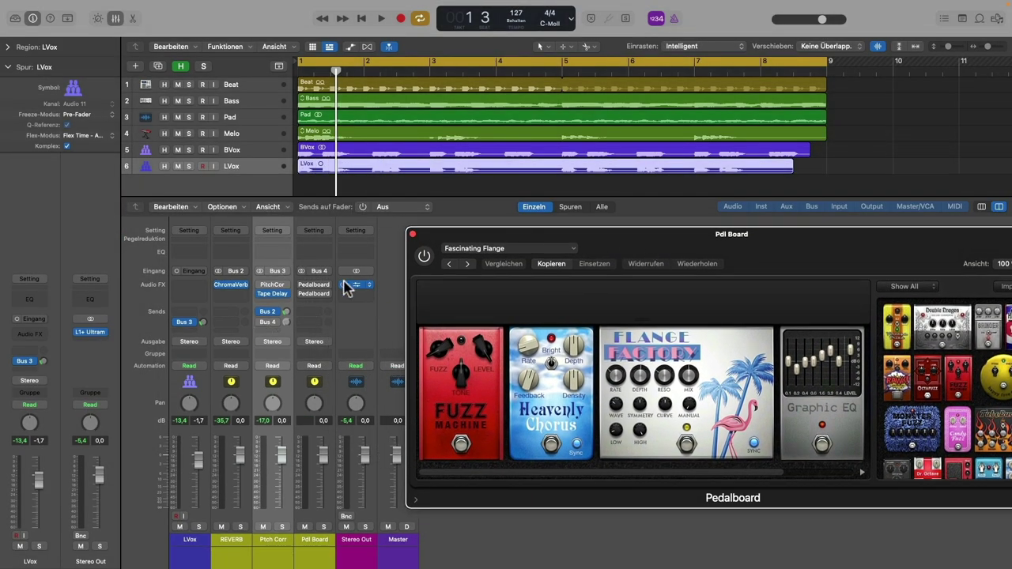
left_click(281, 326)
left_click(286, 322)
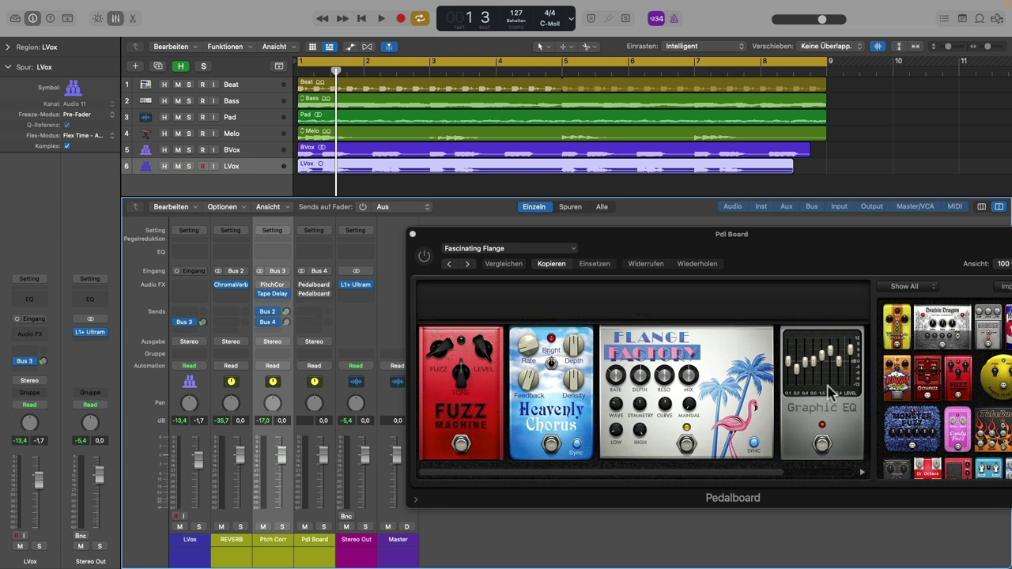
Step: Solo LVox, switch on the flange Pedalboard and raise Ptch Corr's Bus 4 send to about -0.9 dB during playback
mouse_move(548, 336)
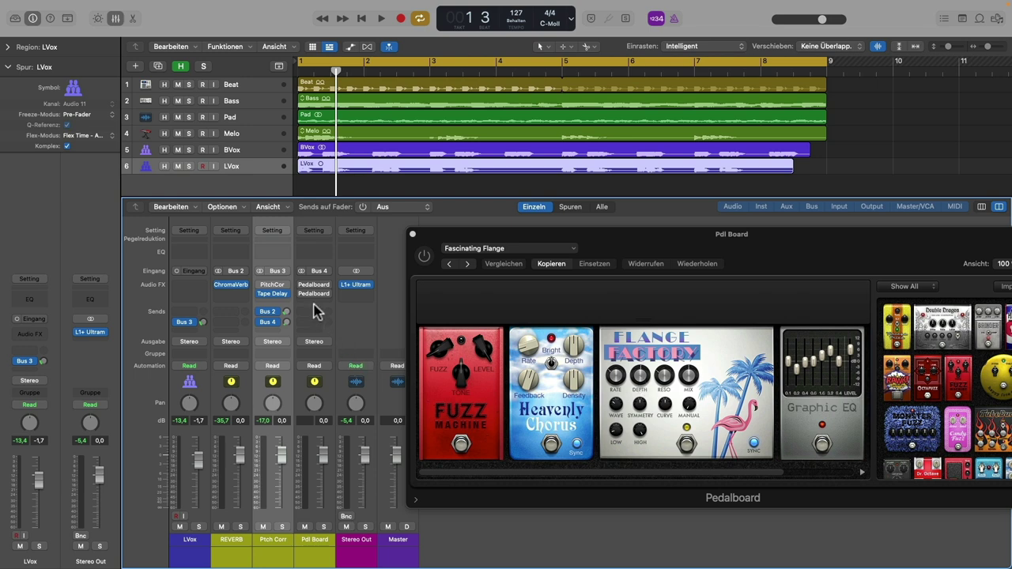
key("s")
left_click(424, 257)
key("space")
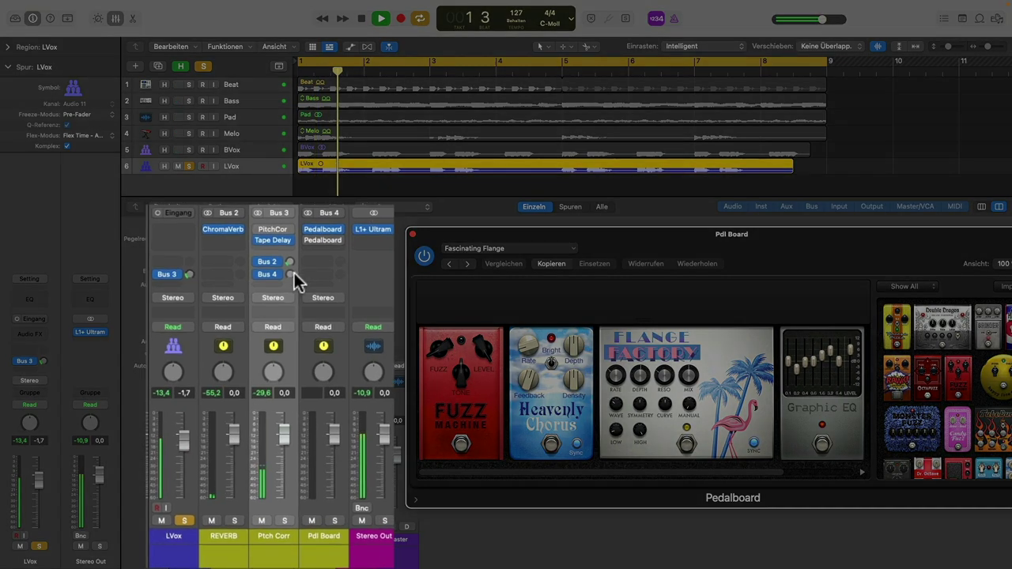
left_click_drag(291, 275, 289, 242)
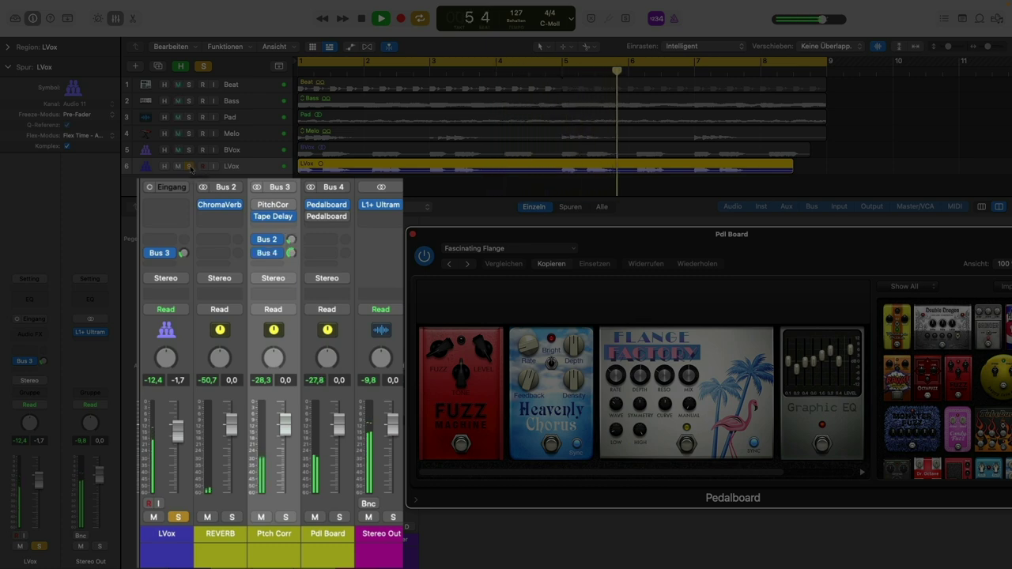
left_click_drag(290, 258, 290, 238)
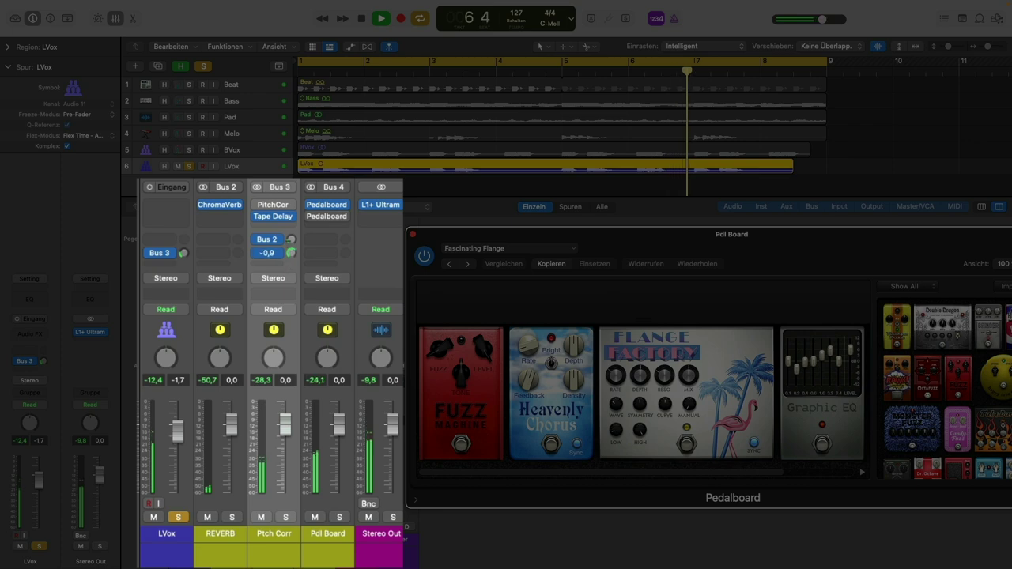
Step: Unsolo LVox, raise its fader to 0.1 dB and fine-tune Ptch Corr's Bus 4 send against the full mix
left_click(189, 166)
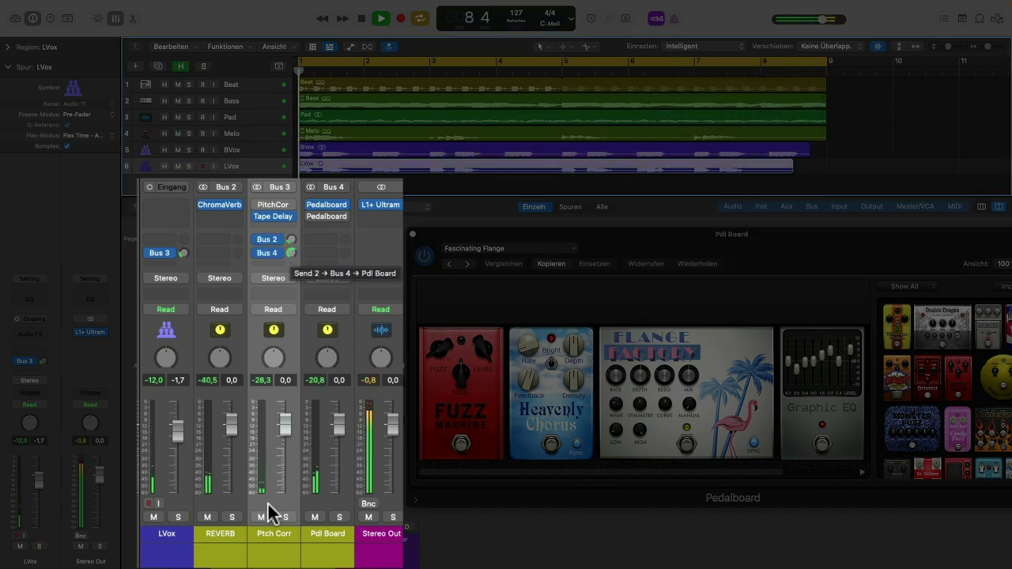
left_click_drag(181, 448, 181, 440)
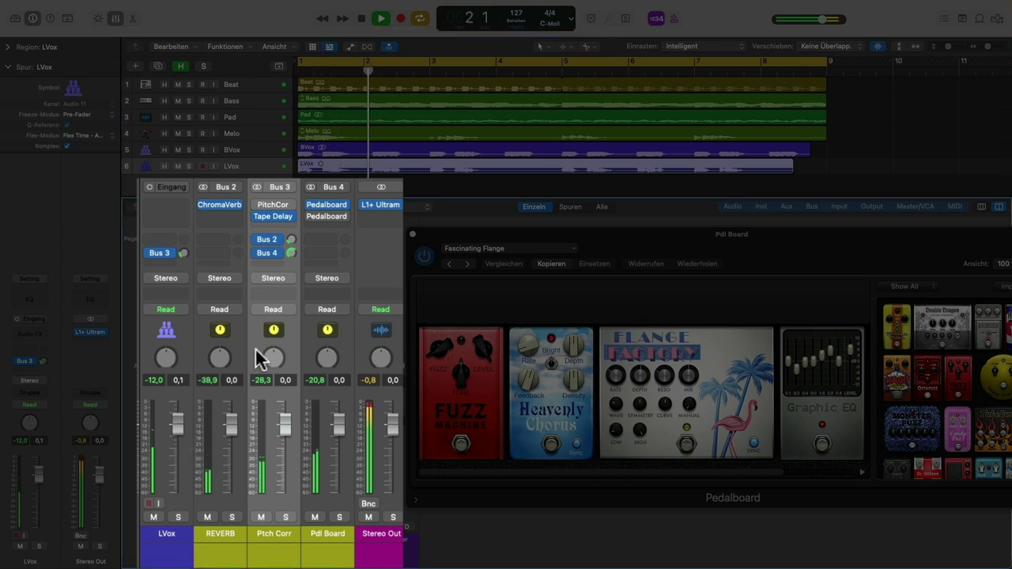
left_click_drag(290, 254, 289, 259)
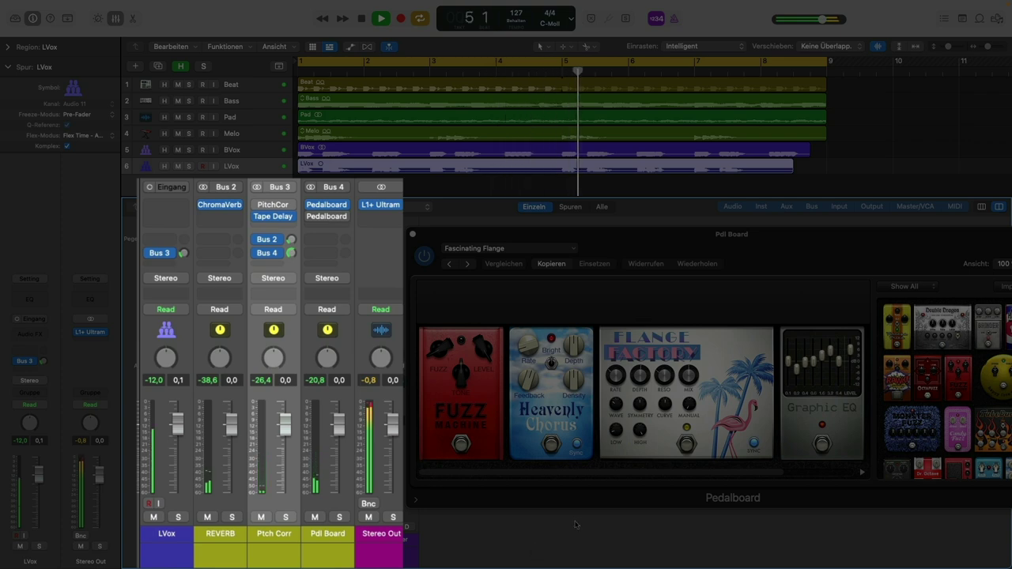
key("space")
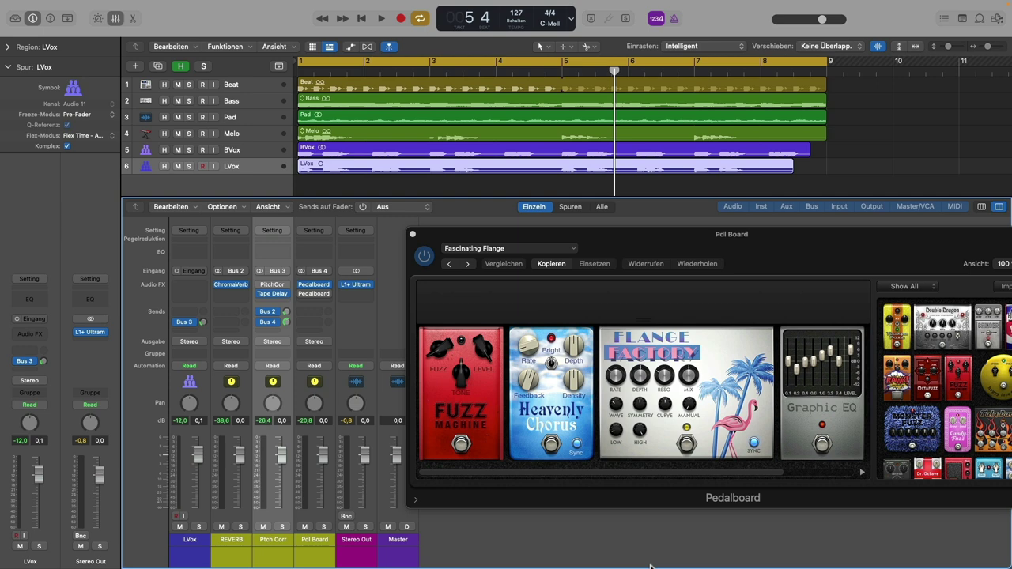
Step: Close the flange Pedalboard, then open and switch on the Vocal Wah Pedalboard in the Pdl Board channel's second slot
left_click(412, 235)
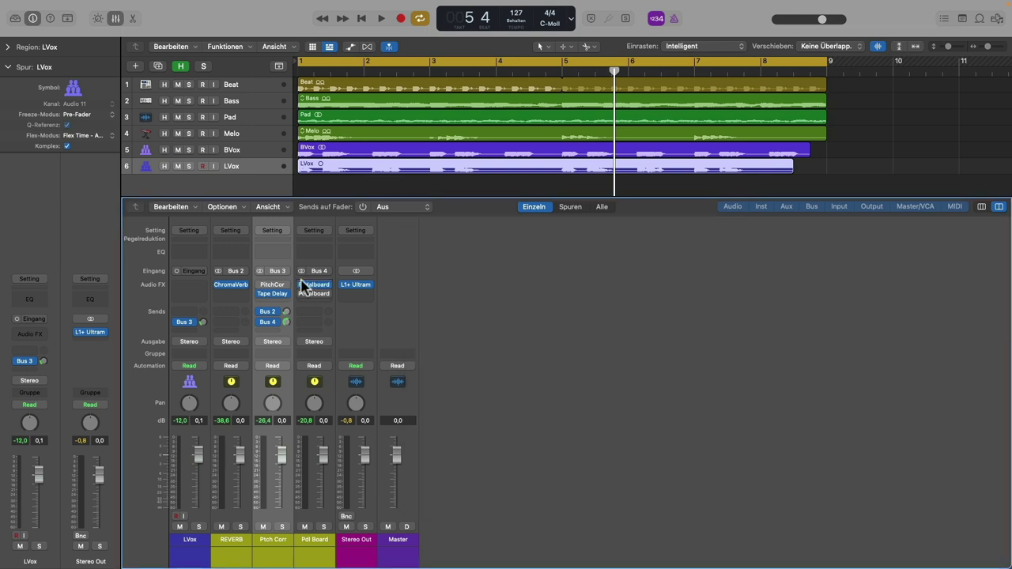
left_click(306, 286)
left_click(528, 309)
left_click(316, 295)
left_click_drag(630, 166, 725, 220)
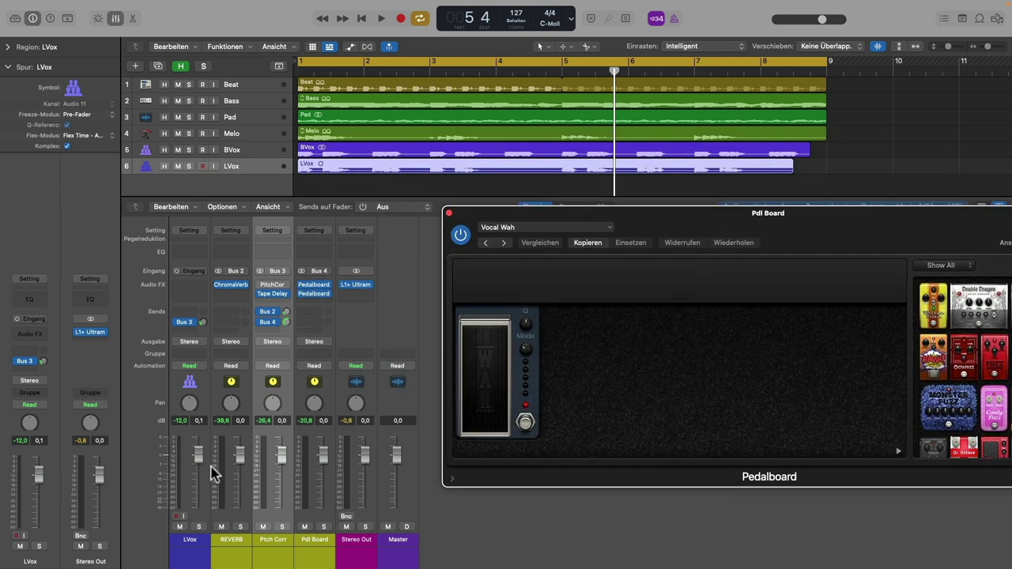
Step: Solo LVox, play the loop from the start and sweep the wah pedal to audition the Vocal Wah
left_click(199, 527)
mouse_move(485, 385)
left_mouse_down()
mouse_move(483, 330)
mouse_move(483, 414)
mouse_move(482, 323)
mouse_move(496, 426)
left_mouse_up()
left_click(295, 76)
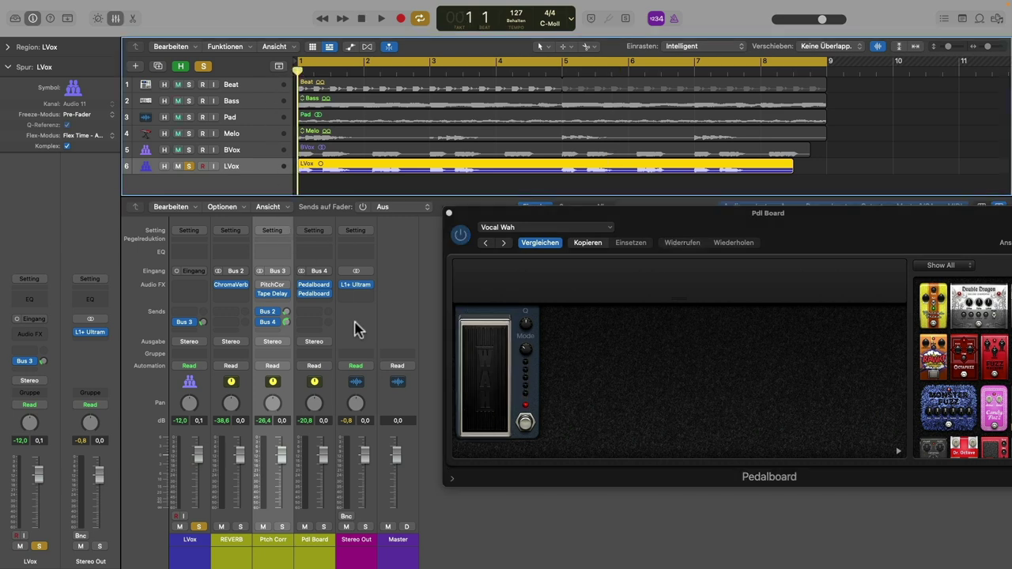
left_click(530, 393)
key("space")
mouse_move(502, 434)
left_mouse_down()
mouse_move(497, 372)
mouse_move(481, 416)
mouse_move(498, 359)
mouse_move(475, 414)
mouse_move(490, 377)
left_mouse_up()
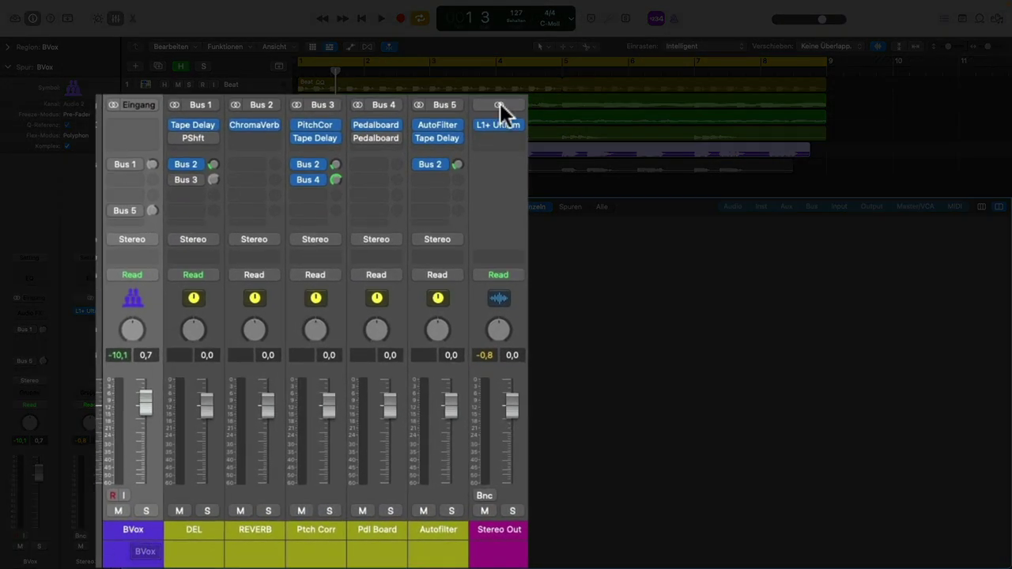
Step: Open the Panning Band Pass AutoFilter on the Autofilter channel and select that channel
left_click(443, 124)
left_click_drag(628, 170, 687, 201)
left_click(442, 531)
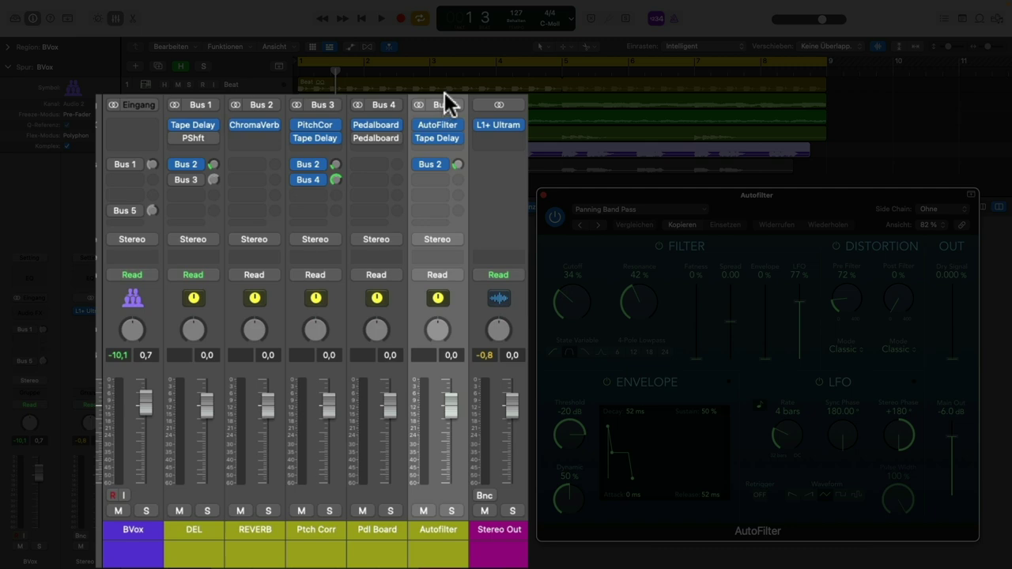
mouse_move(443, 131)
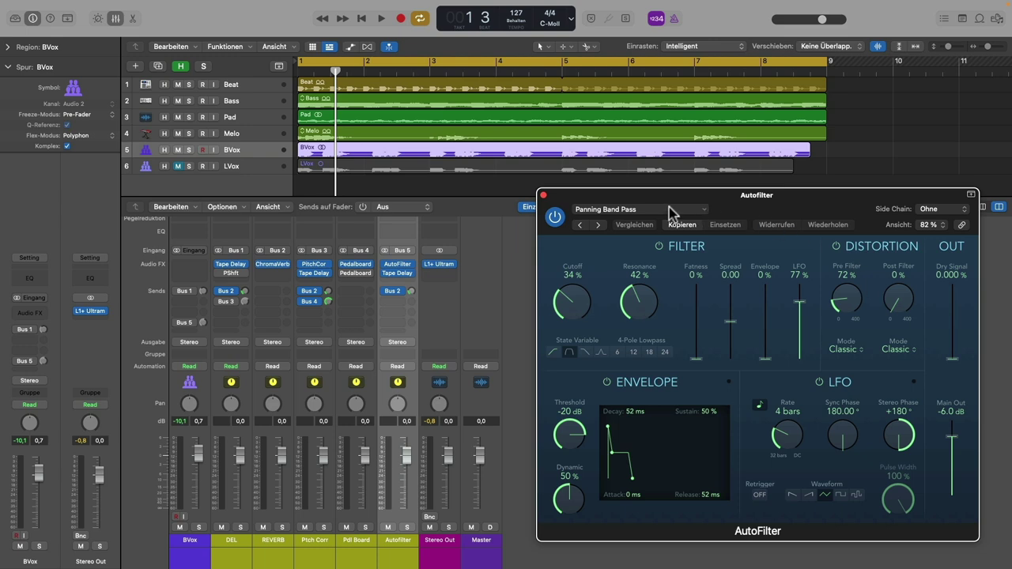
Step: Activate BVox's Bus 5 send and play the arrangement to hear the vocal delay effects in the mix
left_click(177, 324)
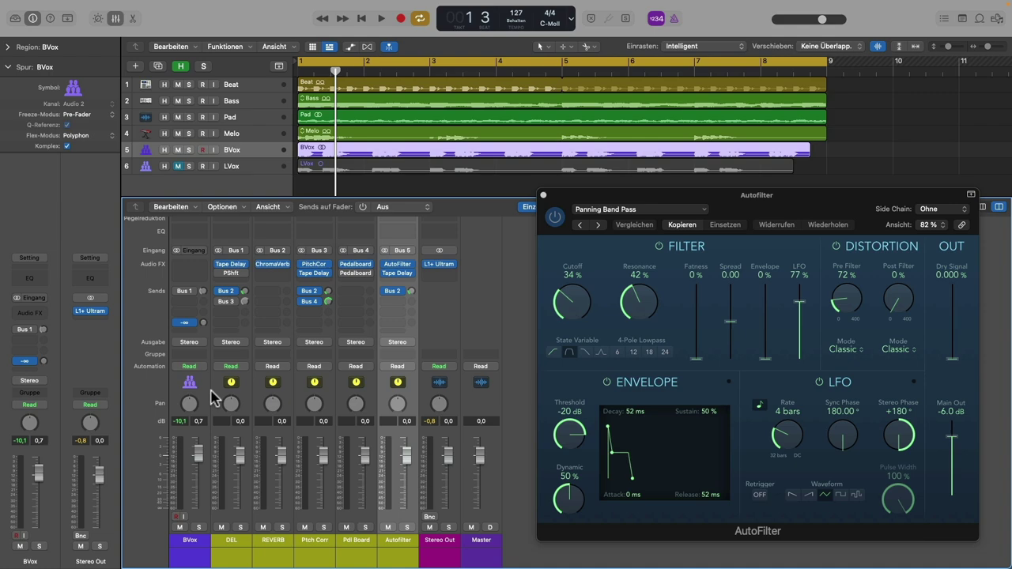
key("space")
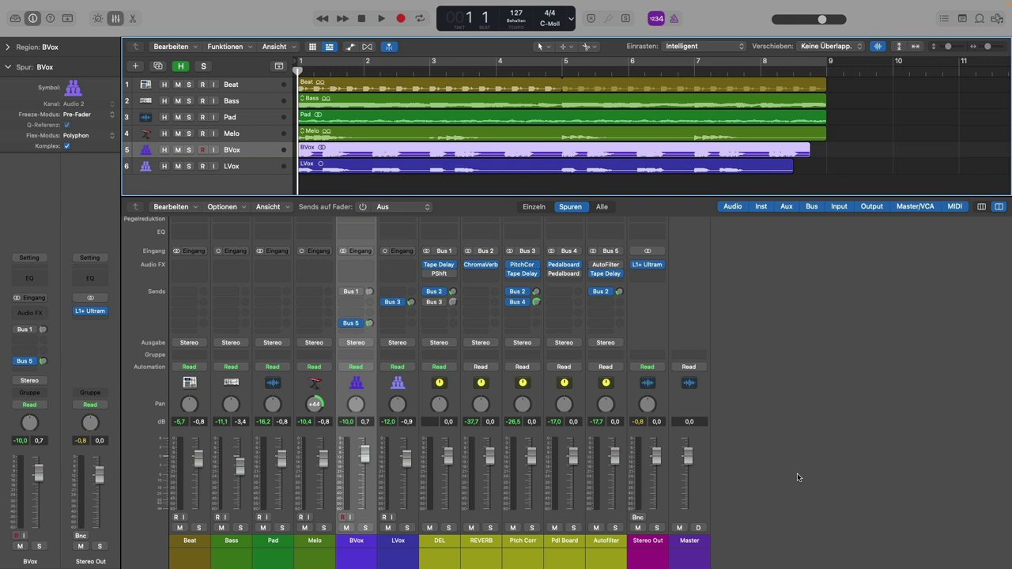
key("space")
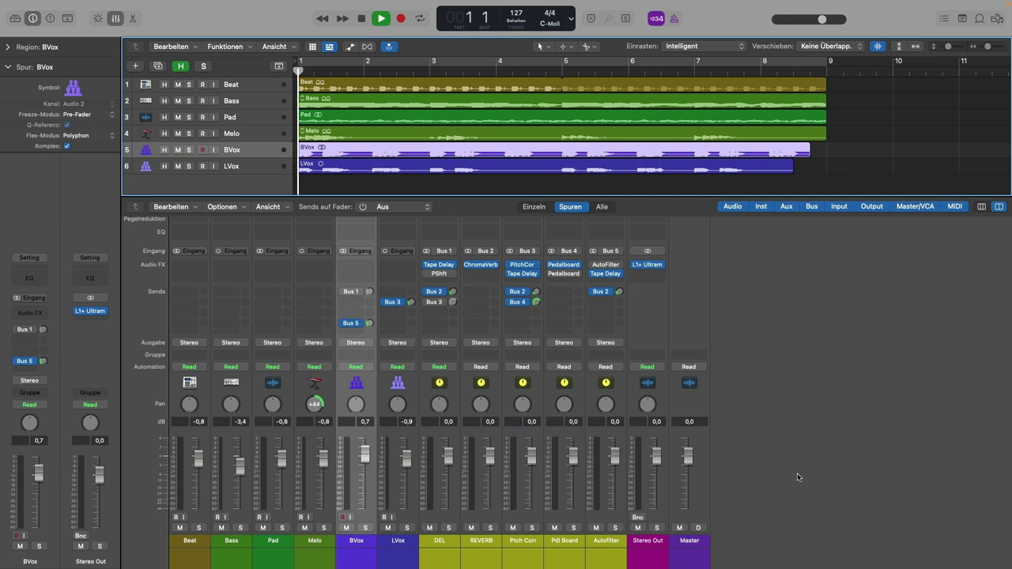